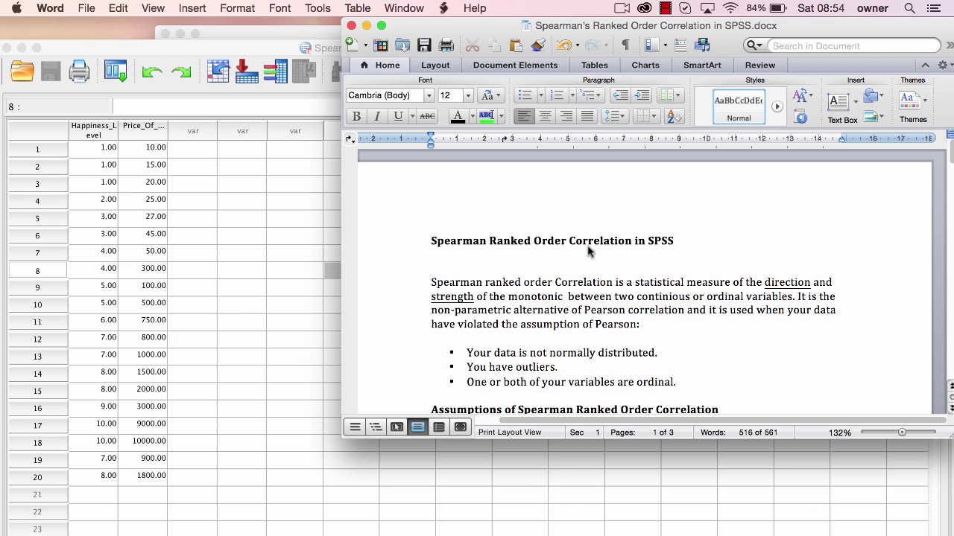
- Read the Spearman correlation notes on when the test applies, its assumptions and the example hypotheses
scroll(588, 309, "down", 2)
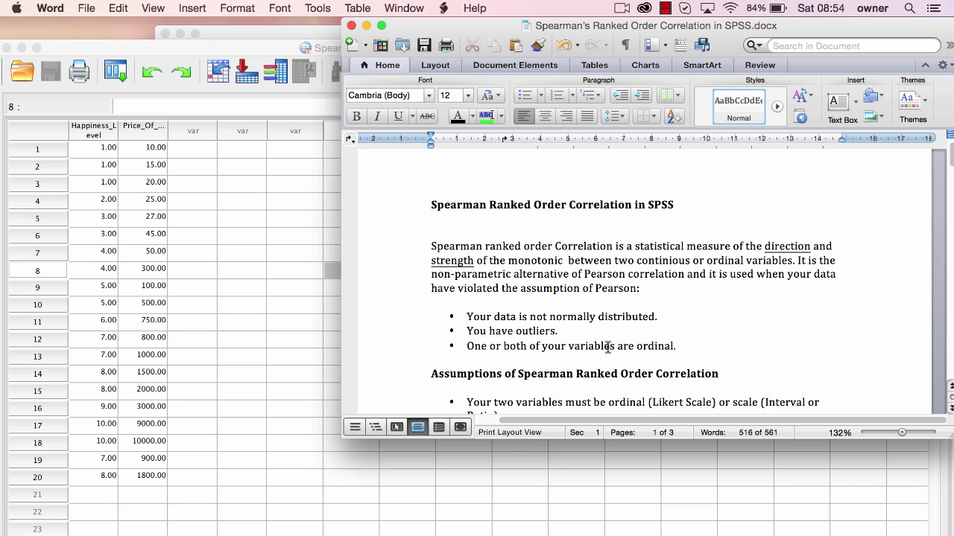
scroll(608, 347, "down", 2)
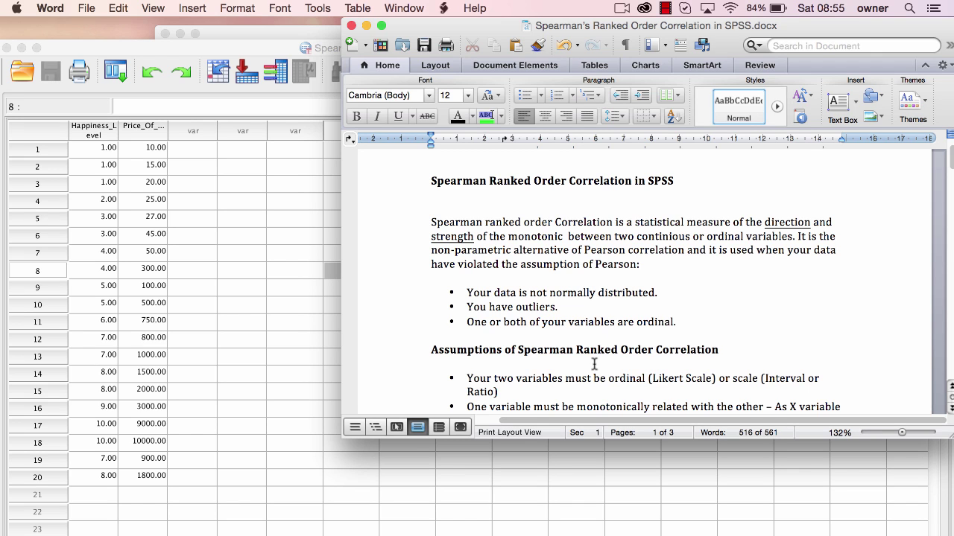
scroll(594, 364, "down", 1)
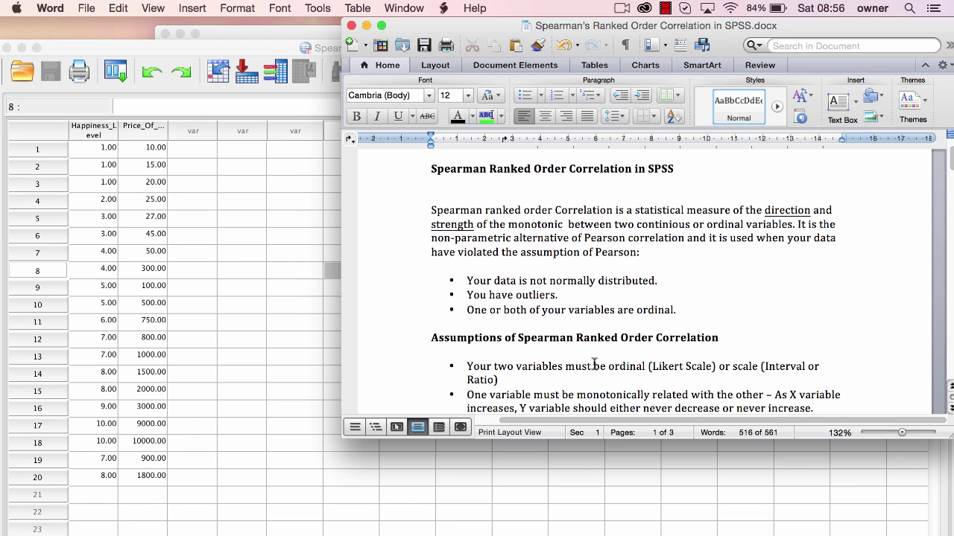
scroll(594, 363, "down", 5)
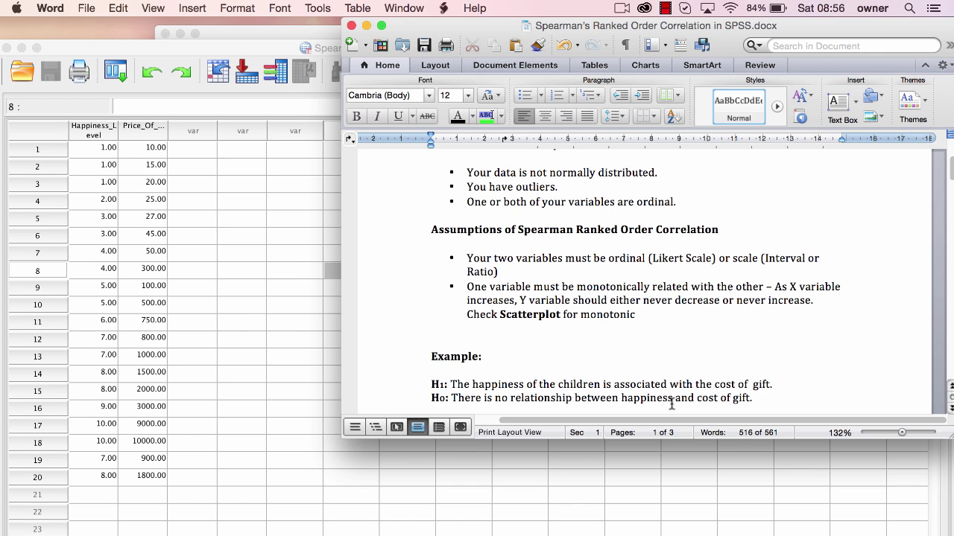
- Switch to the SPSS Data Editor and create a simple scatterplot with Happiness_Level on the Y axis and Price_Of_Gift on the X axis
left_click(272, 259)
left_click(273, 258)
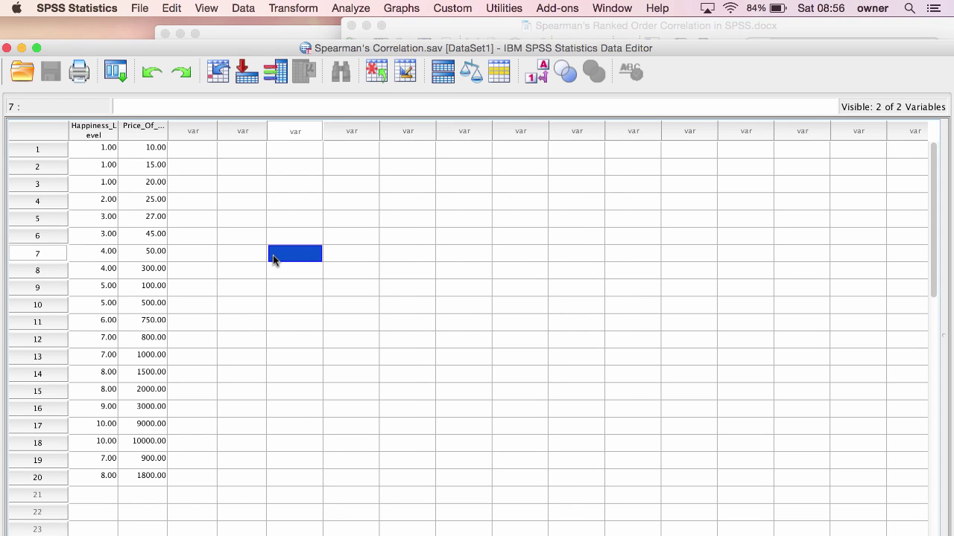
left_click(395, 7)
mouse_move(458, 113)
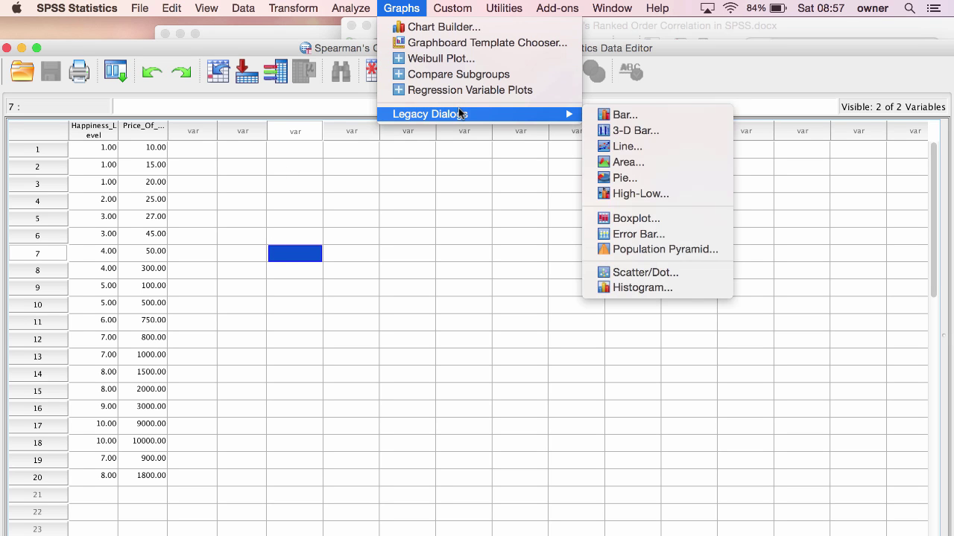
left_click(645, 272)
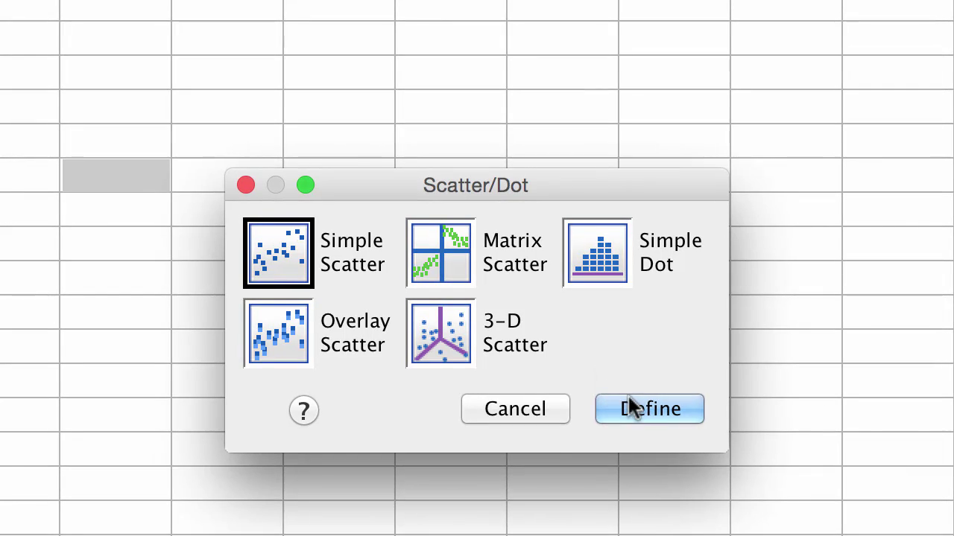
left_click(630, 397)
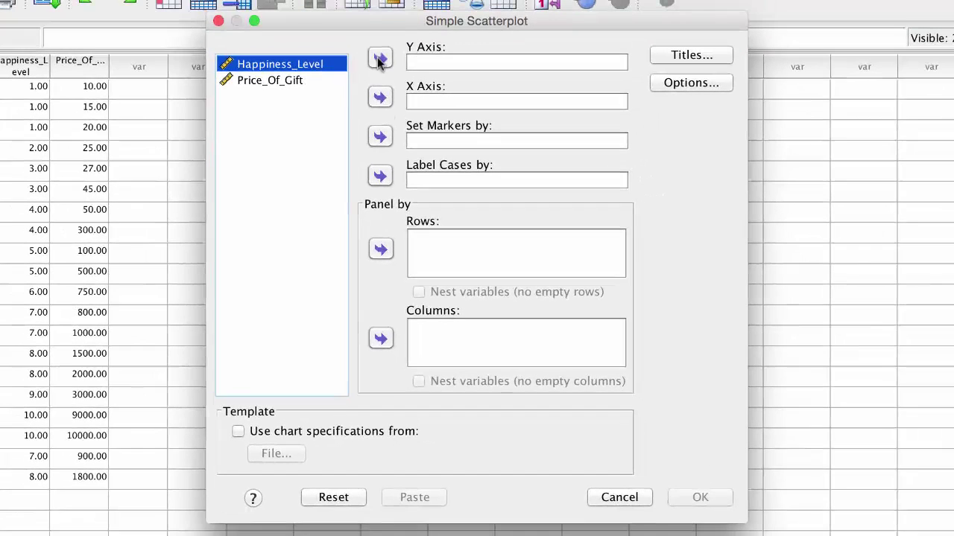
left_click(378, 60)
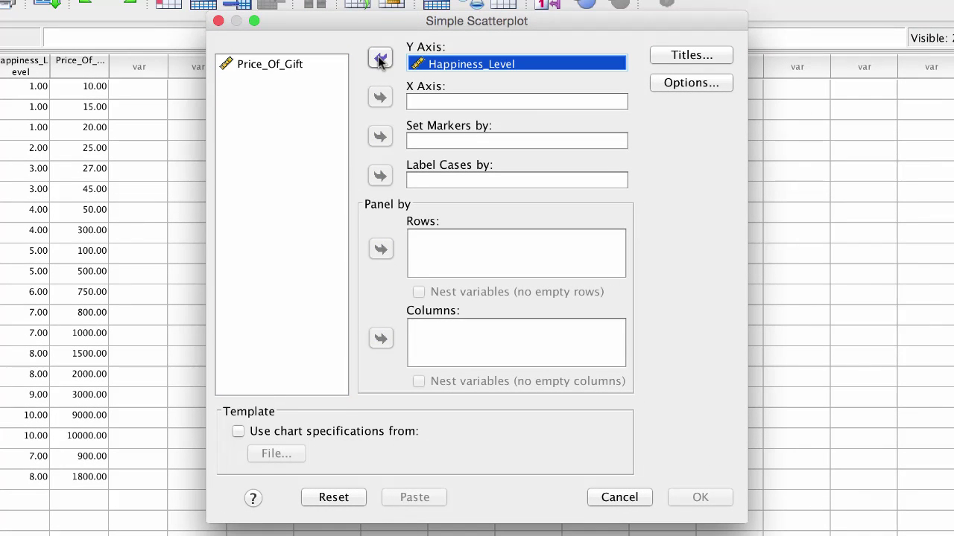
left_click(289, 64)
left_click(379, 98)
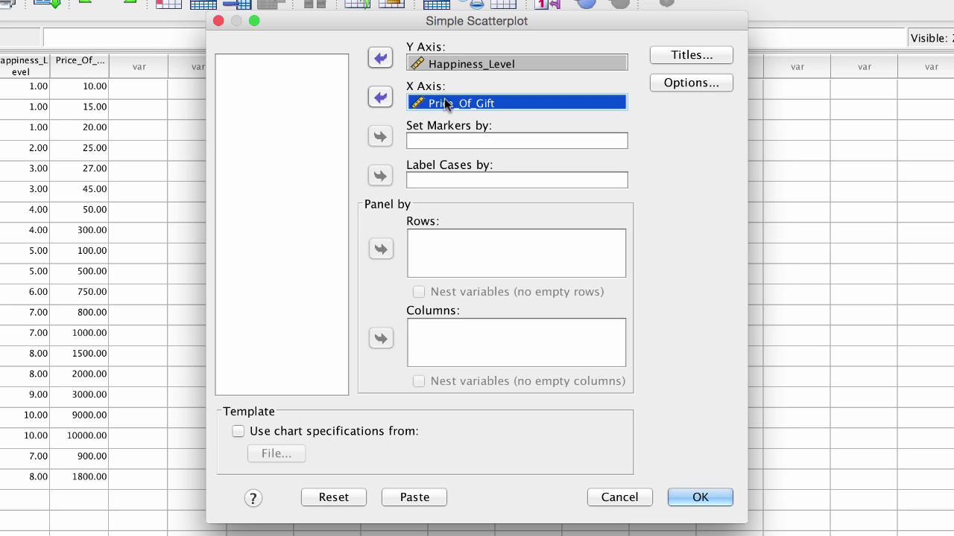
left_click(475, 104)
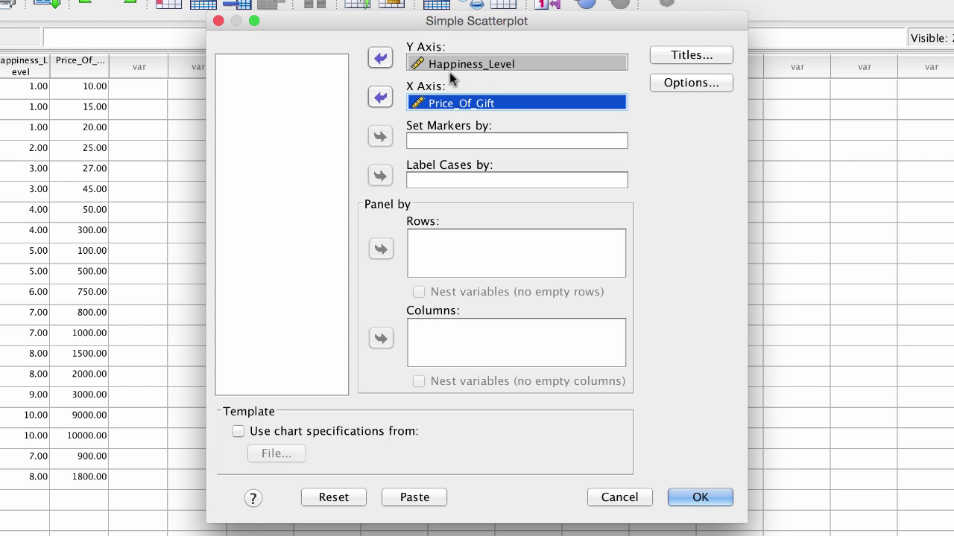
left_click(691, 505)
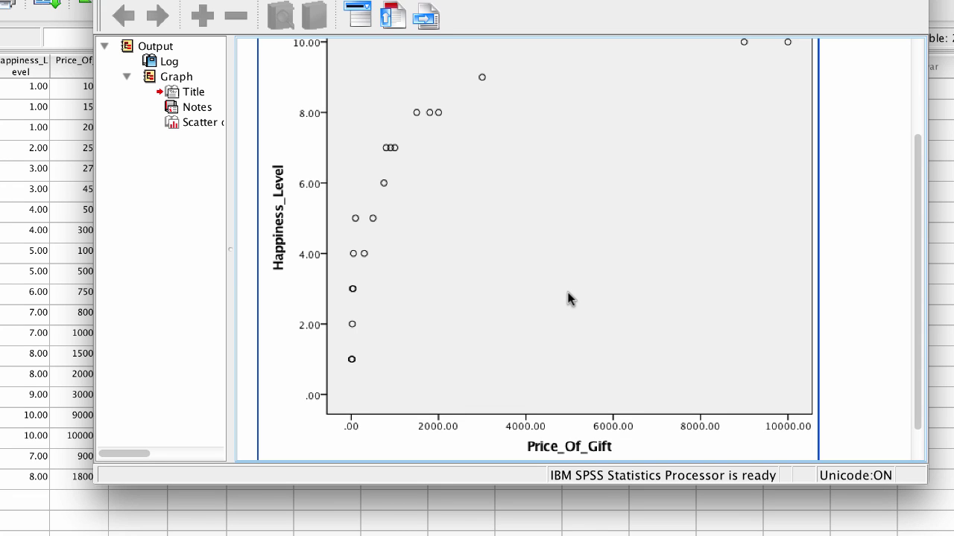
- Add a linear fit line to the scatterplot, close the Chart Editor and inspect the points against the line
scroll(567, 298, "up", 1)
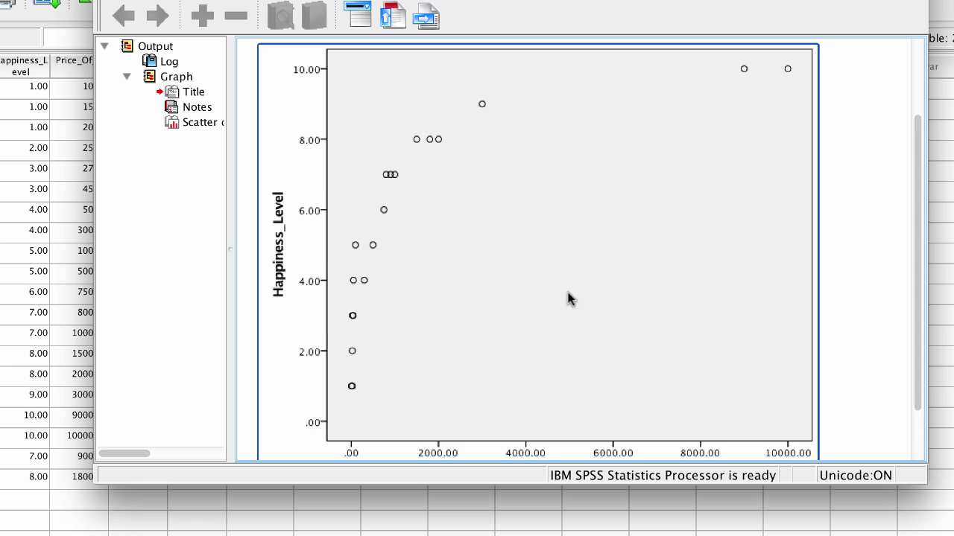
double_click(452, 263)
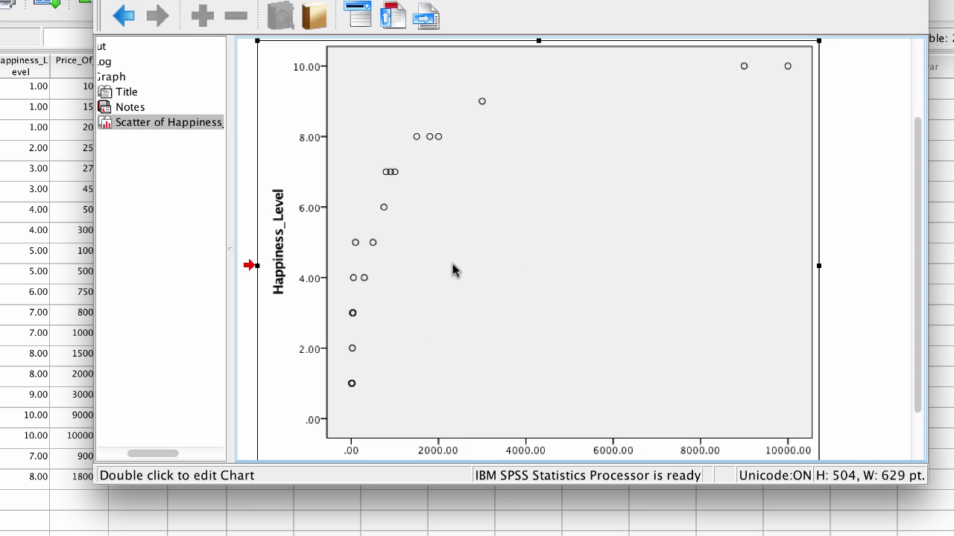
left_click(365, 91)
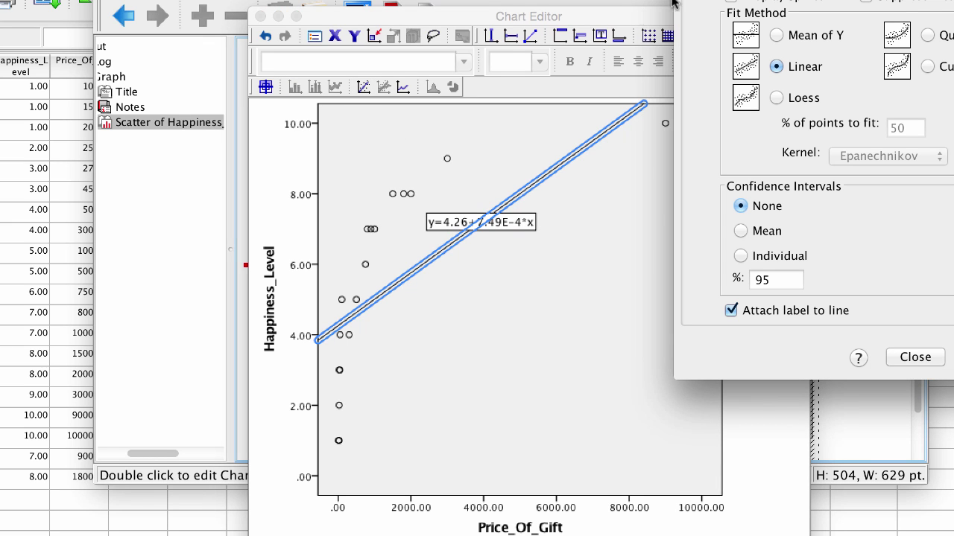
left_click(915, 357)
left_click(260, 16)
scroll(338, 149, "down", 1)
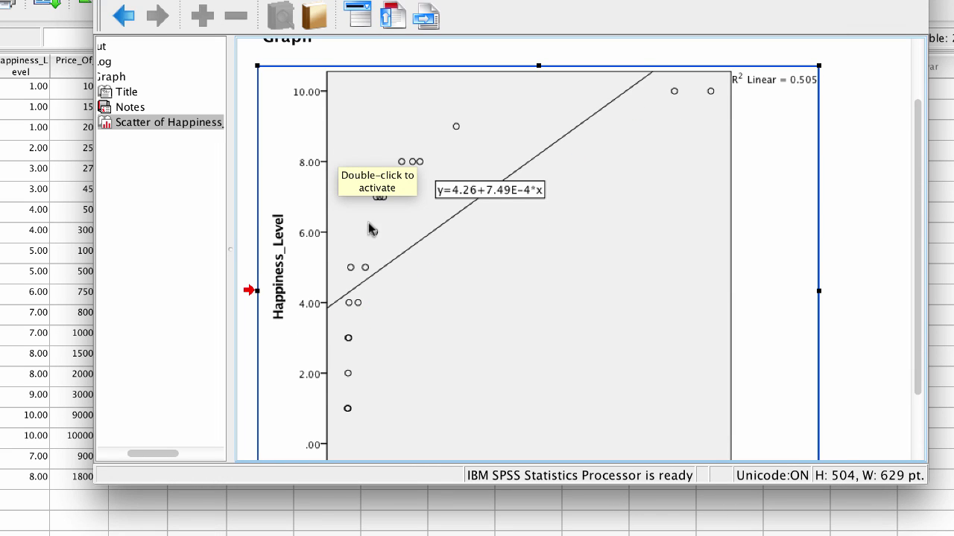
left_click(820, 133)
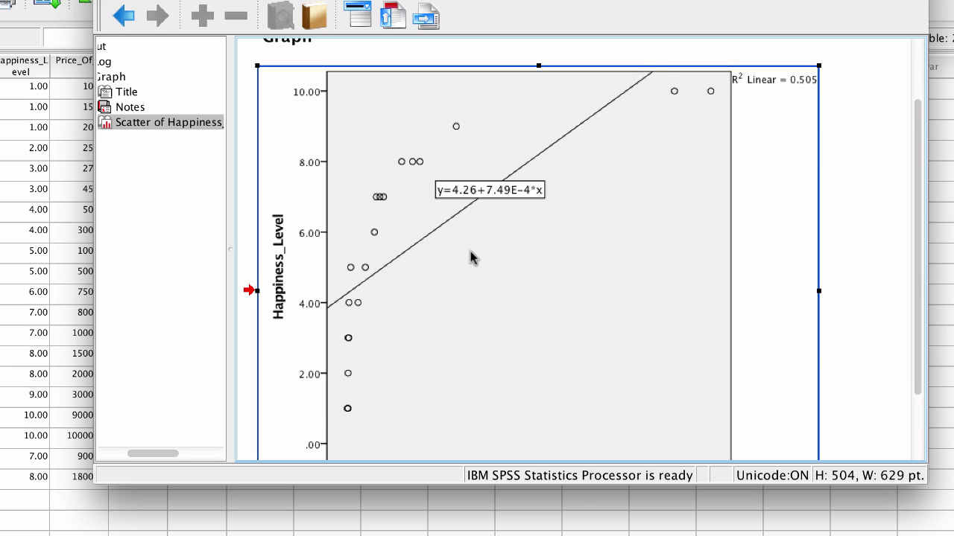
scroll(452, 292, "down", 2)
left_click(454, 298)
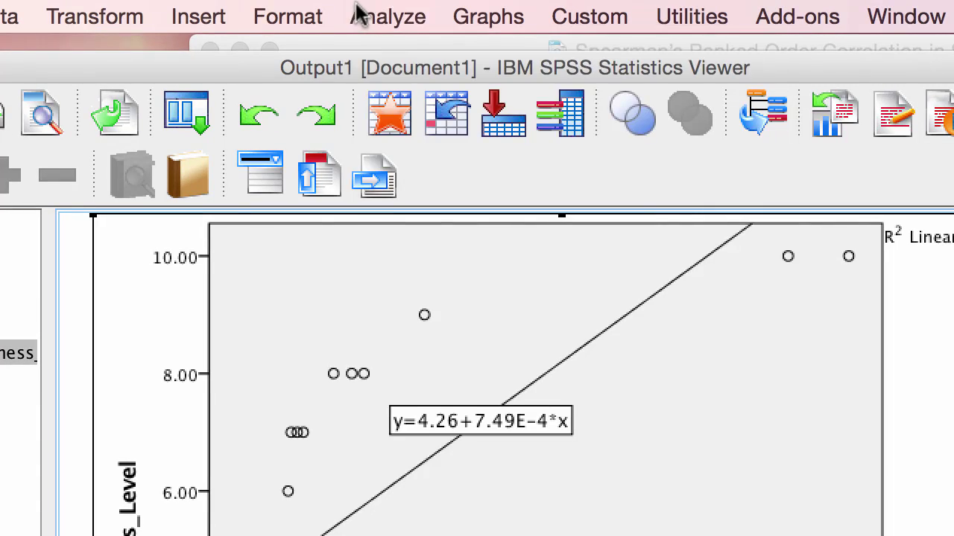
- Start an Explore analysis with Happiness_Level and Price_Of_Gift as the dependent variables
left_click(441, 8)
mouse_move(493, 73)
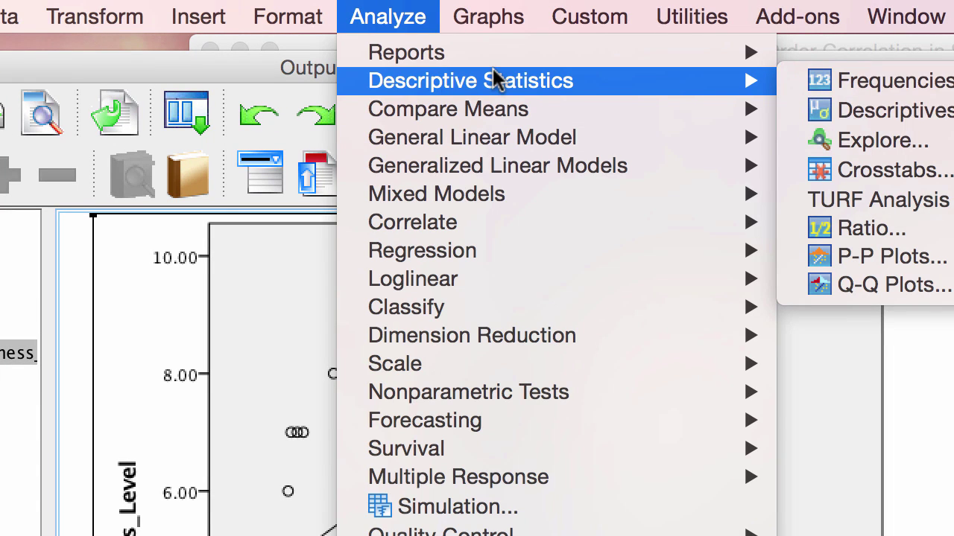
left_click(833, 129)
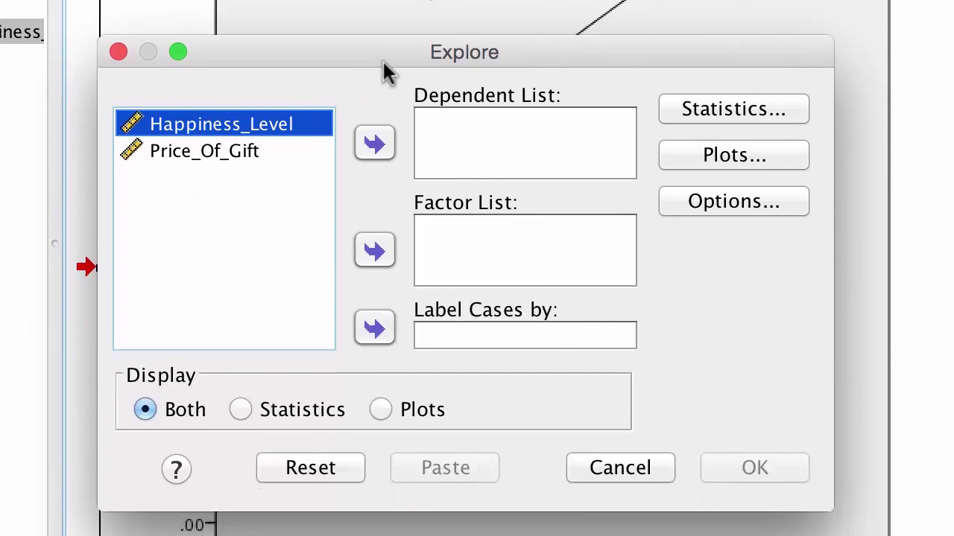
key("shift+Down")
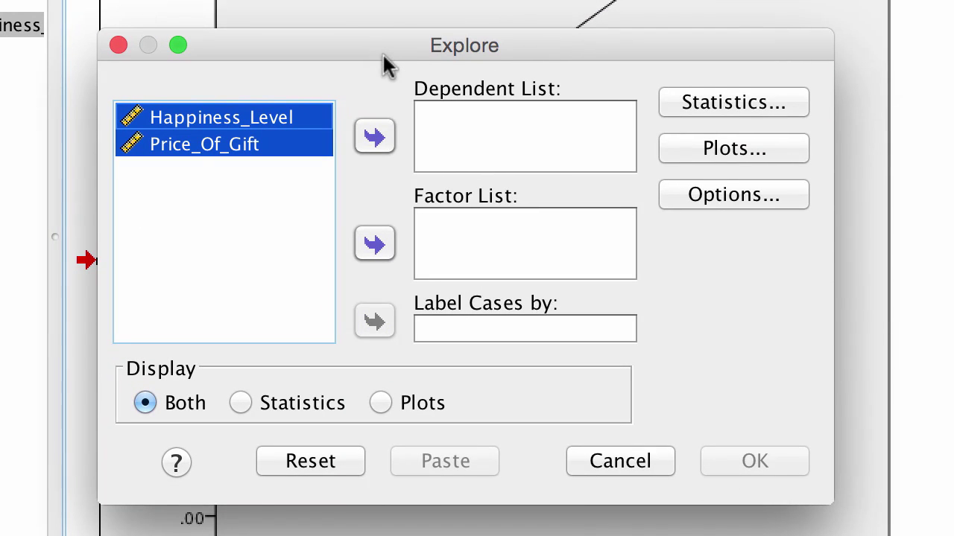
left_click(372, 132)
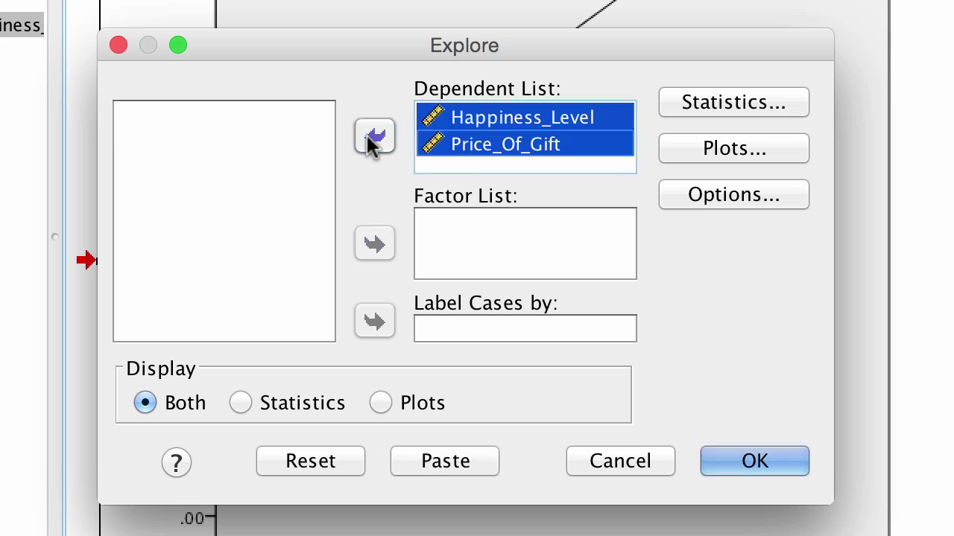
- Enable normality plots with tests and a histogram instead of stem-and-leaf, and run the Explore analysis
left_click(669, 152)
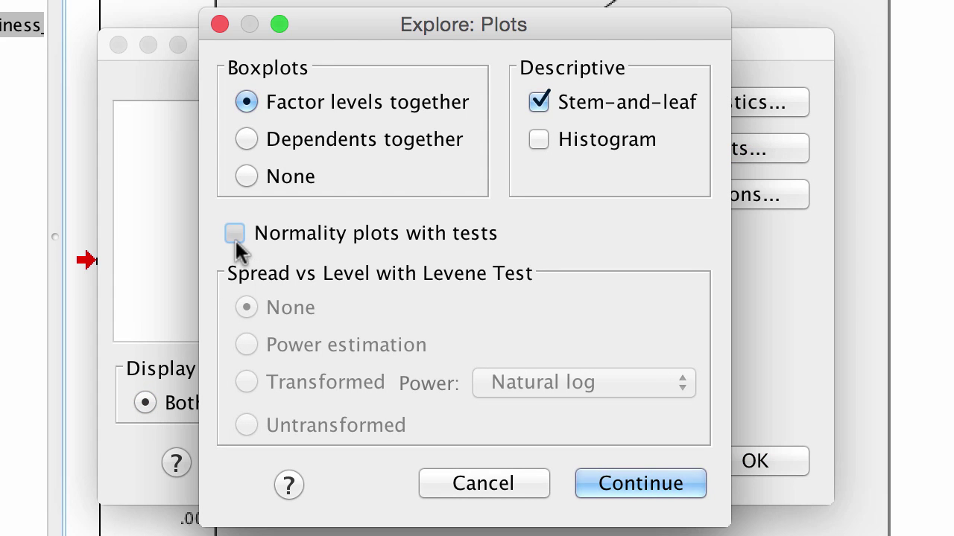
left_click(235, 233)
left_click(632, 477)
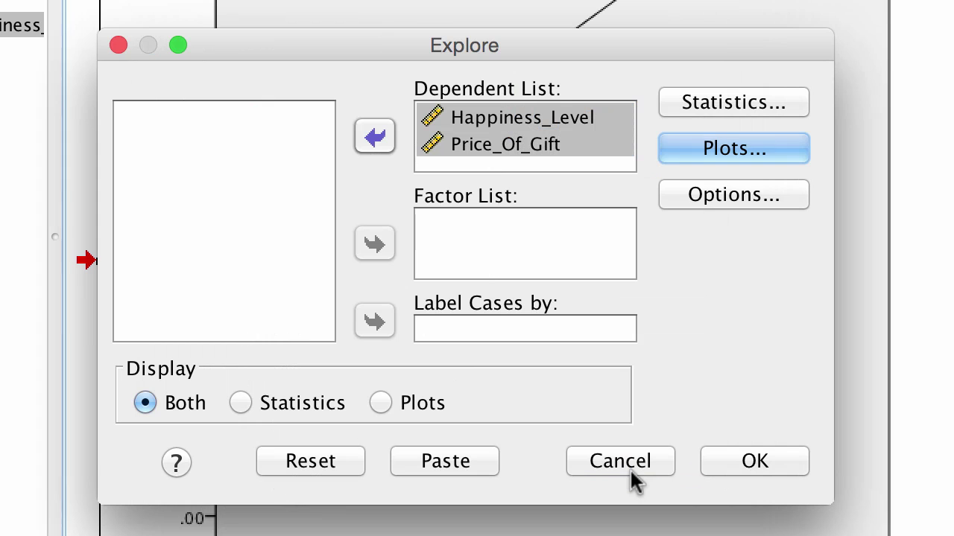
left_click(754, 459)
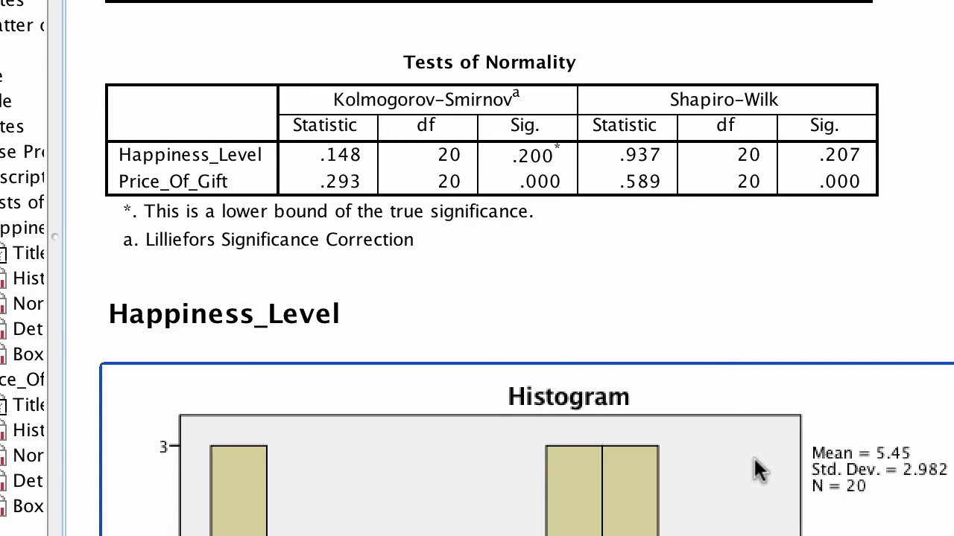
- Examine the Tests of Normality table, the Q-Q plots and the boxplots of both variables for normality and outliers
left_click(475, 149)
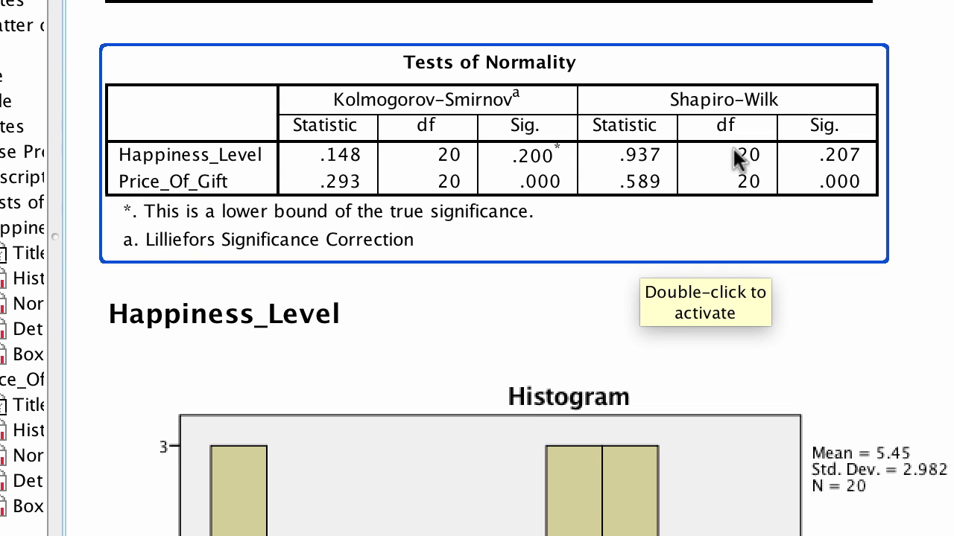
scroll(733, 146, "down", 15)
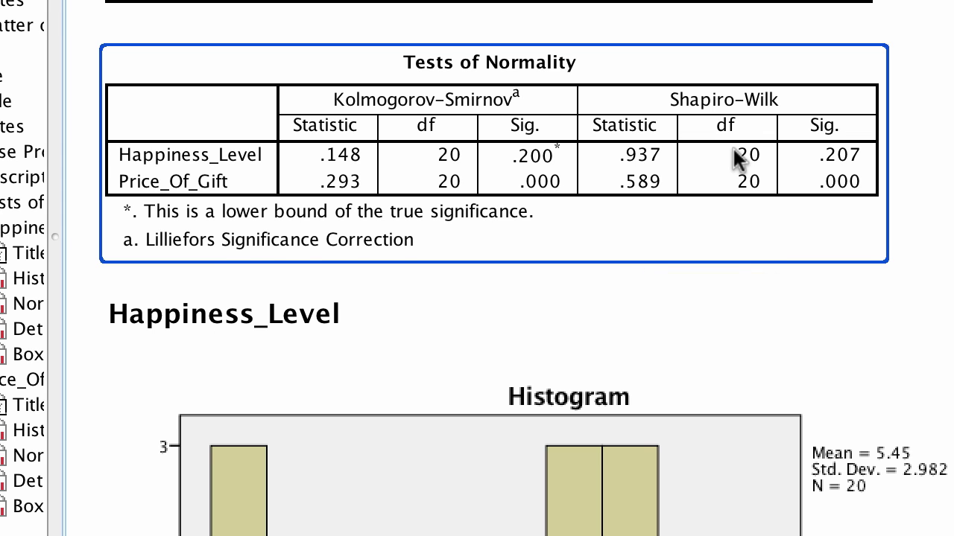
scroll(732, 146, "down", 20)
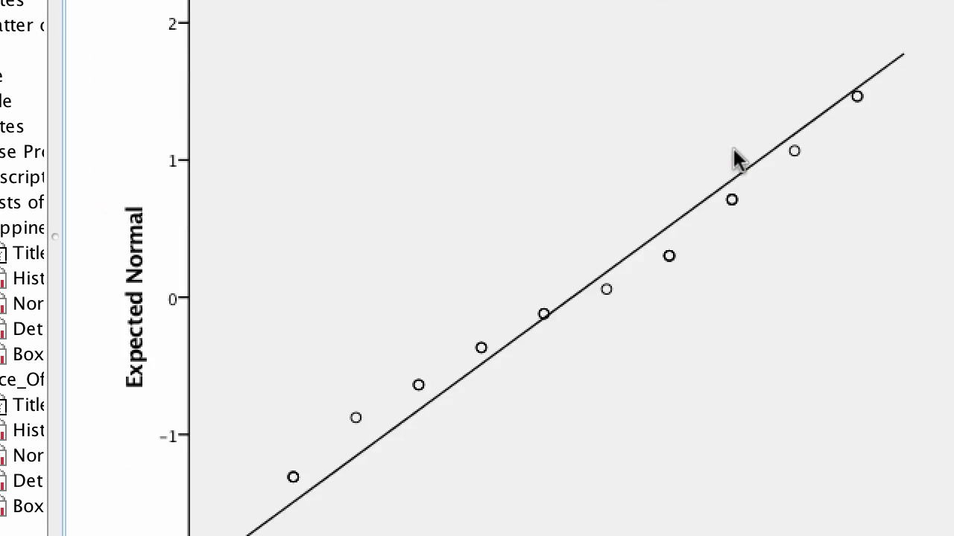
scroll(733, 146, "down", 20)
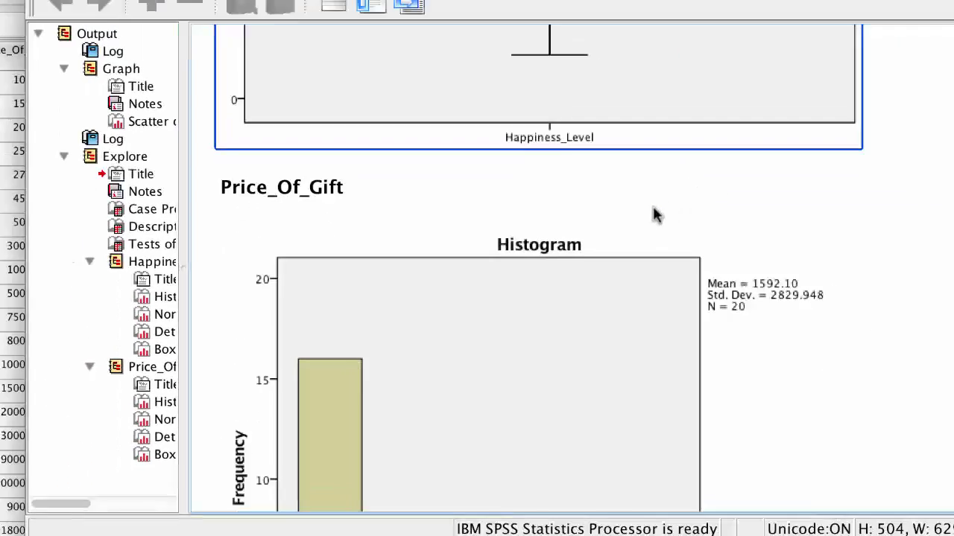
scroll(653, 215, "down", 8)
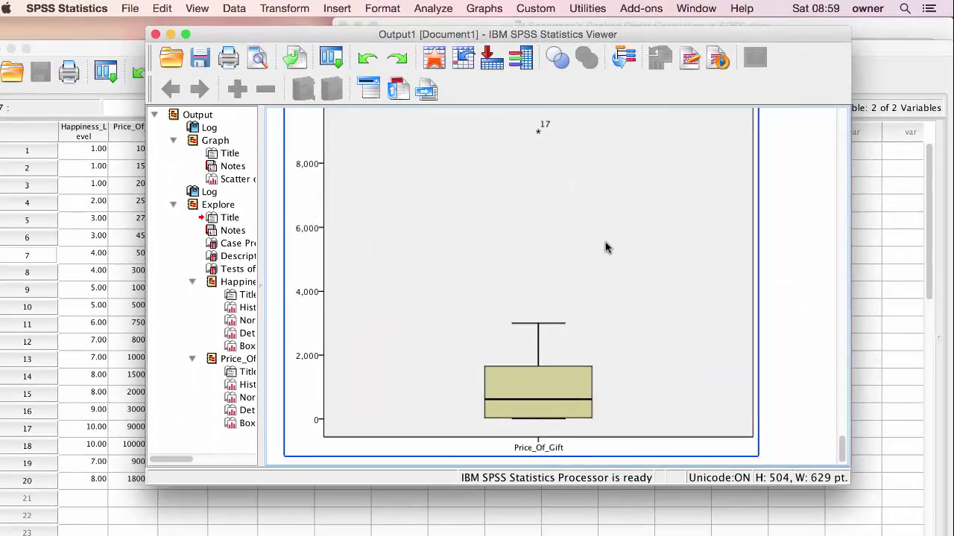
scroll(606, 248, "up", 1)
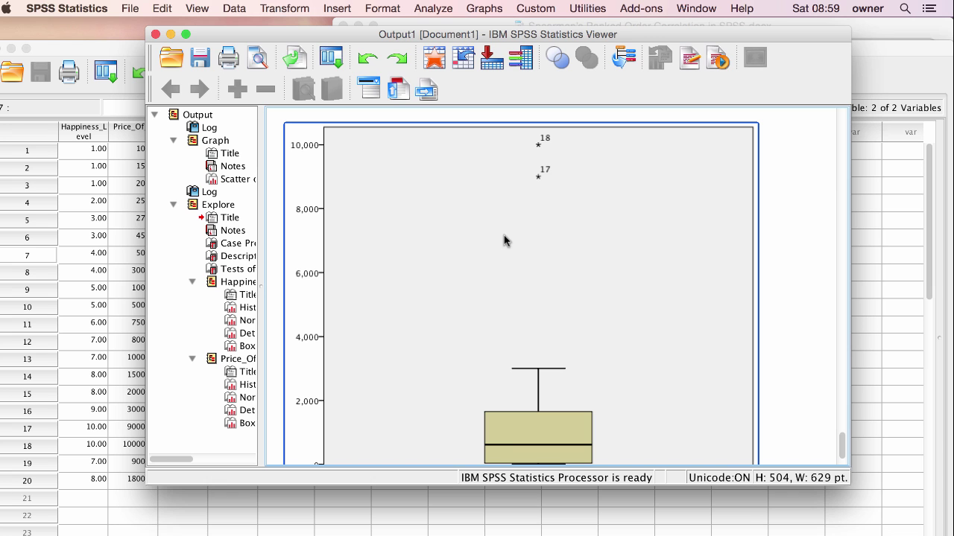
scroll(503, 240, "up", 10)
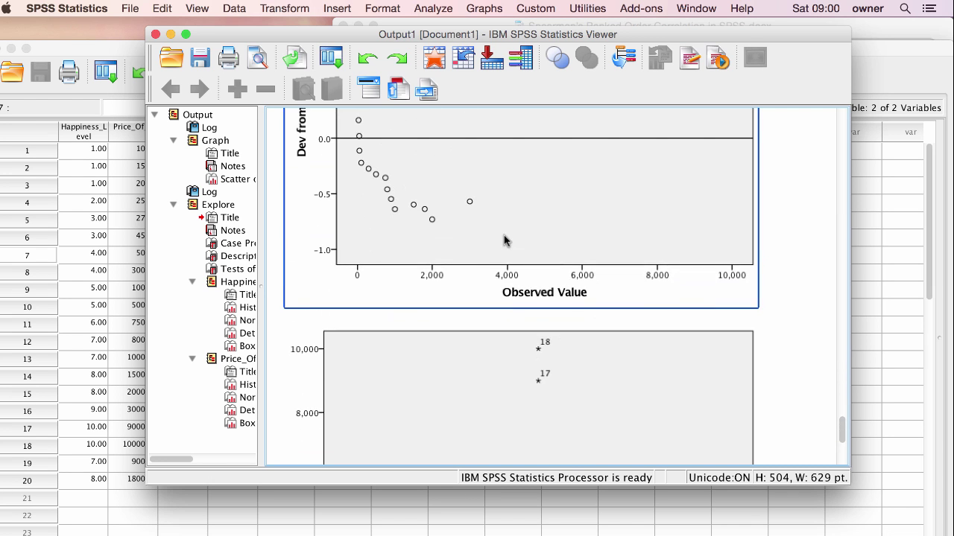
scroll(504, 239, "up", 12)
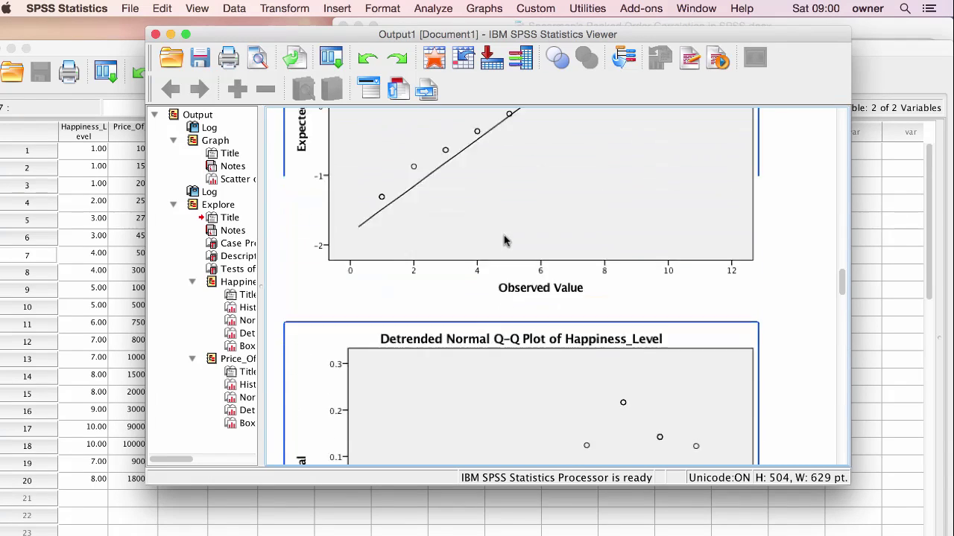
scroll(504, 240, "up", 15)
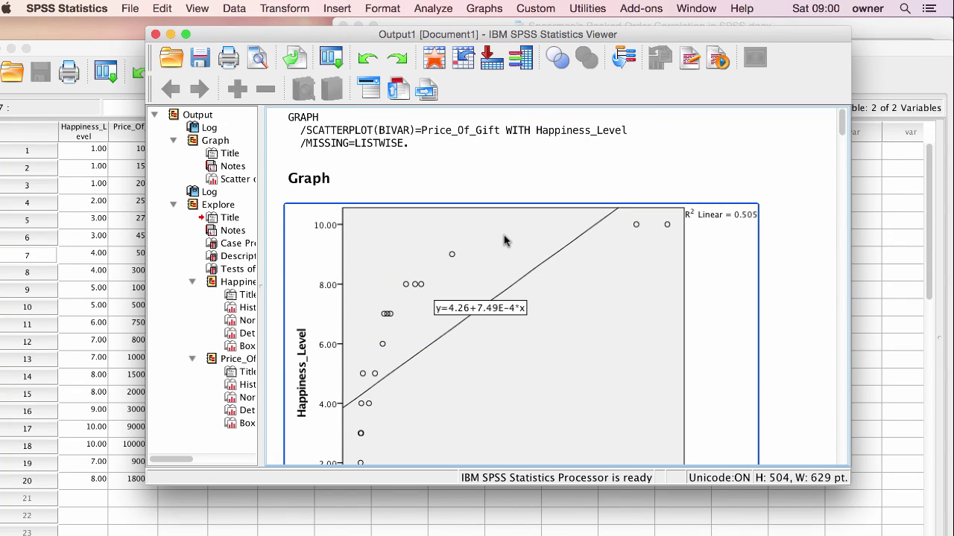
- Switch to the Word document to review the Spearman assumptions, and return to the data set in the SPSS Data Editor
left_click(578, 27)
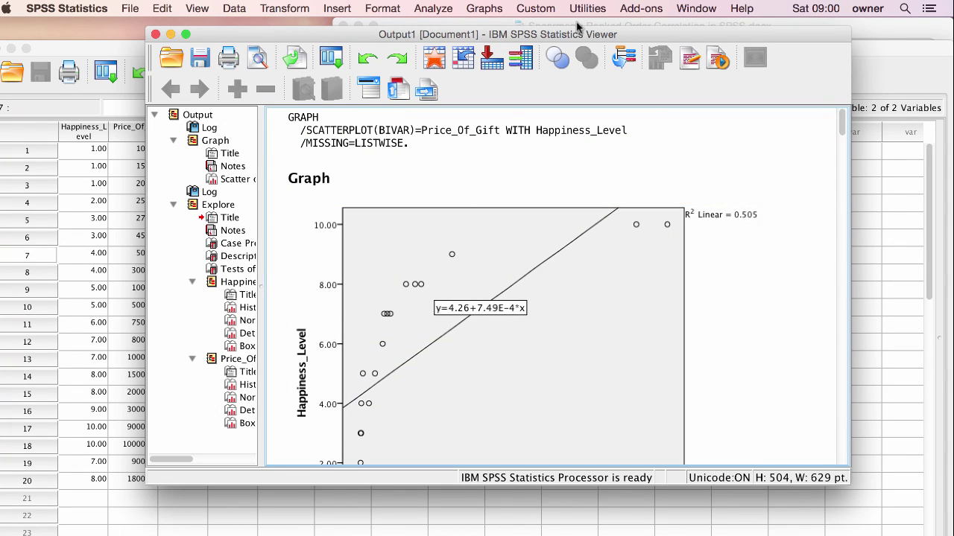
left_click(579, 26)
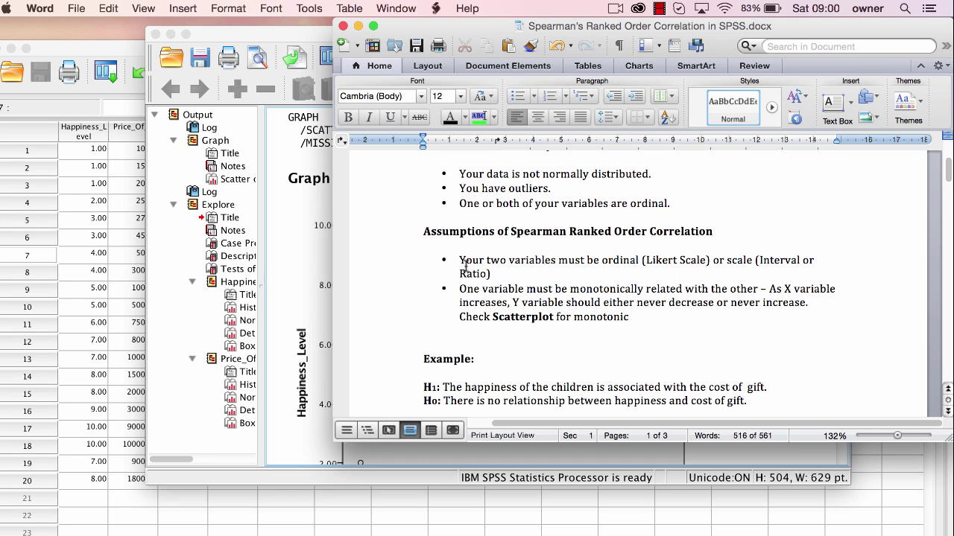
left_click(90, 166)
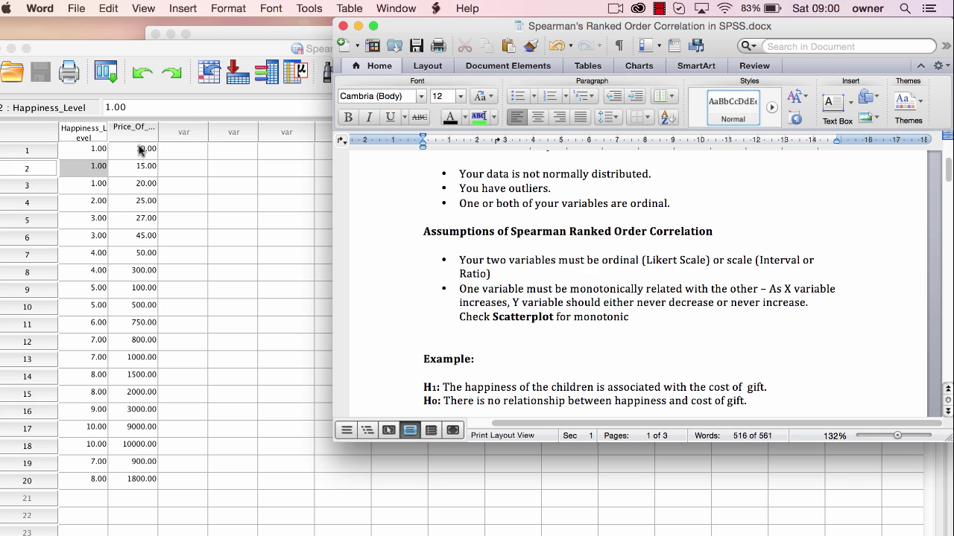
left_click(156, 259)
left_click(156, 257)
- Start a bivariate correlation with Happiness_Level and Price_Of_Gift as the variables
left_click(343, 8)
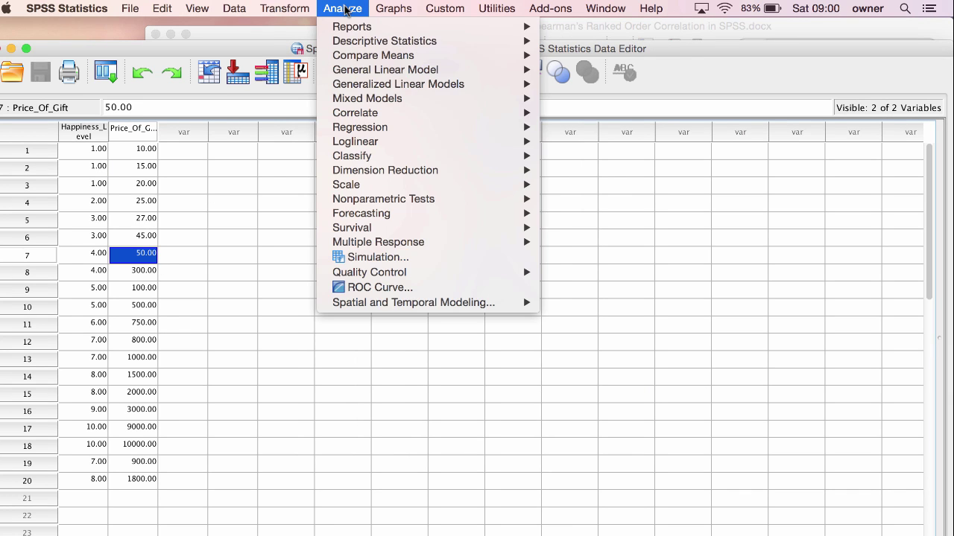
mouse_move(394, 112)
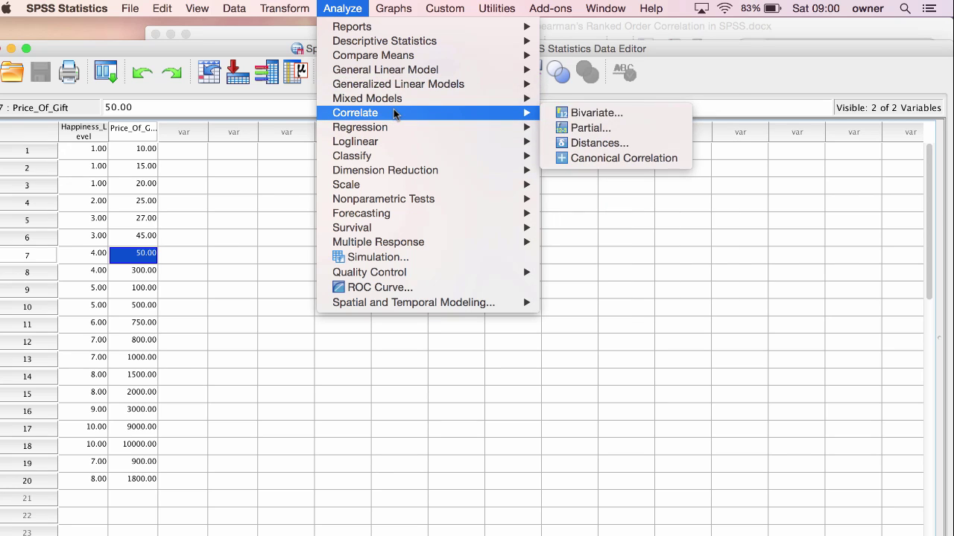
left_click(574, 115)
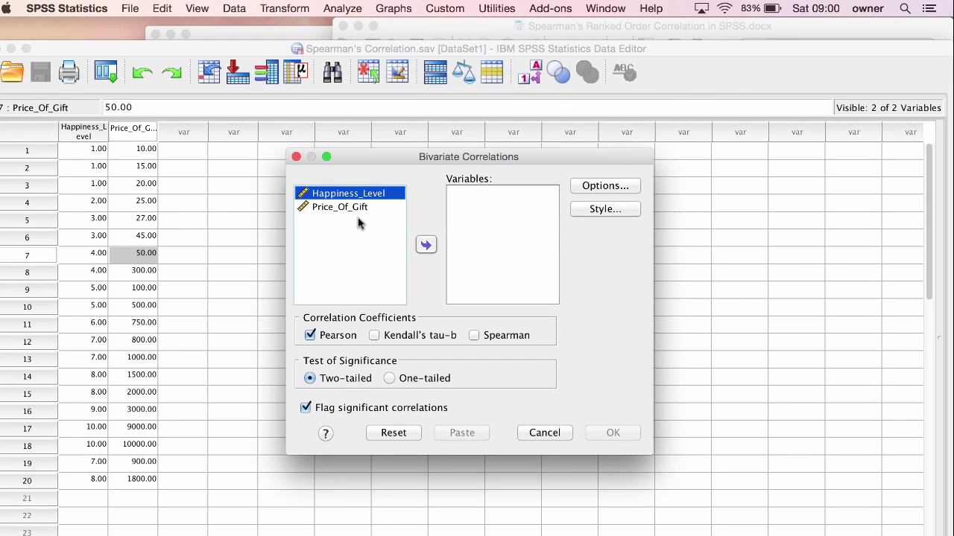
left_click(363, 206, "shift")
left_click(426, 245)
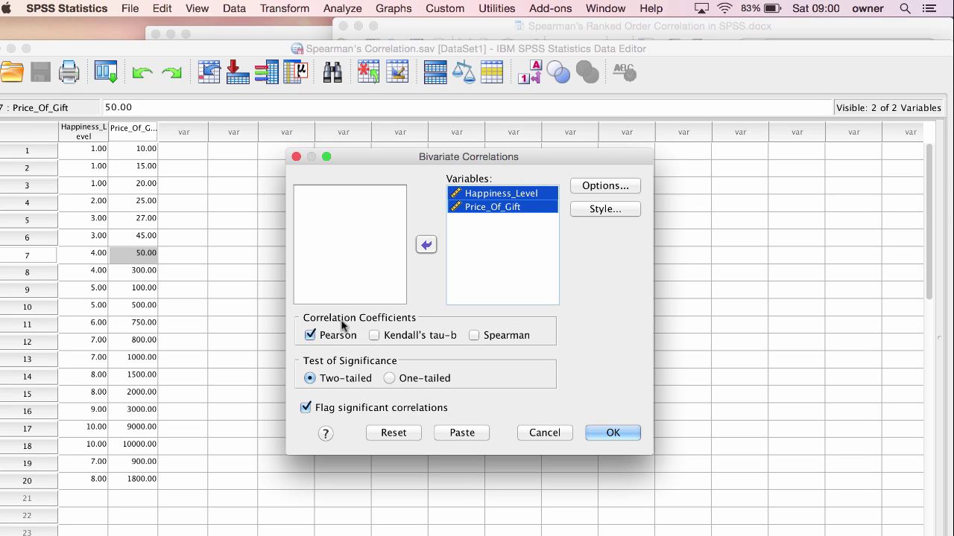
- Choose Spearman instead of Pearson as the correlation coefficient and run the two-tailed analysis
left_click(313, 336)
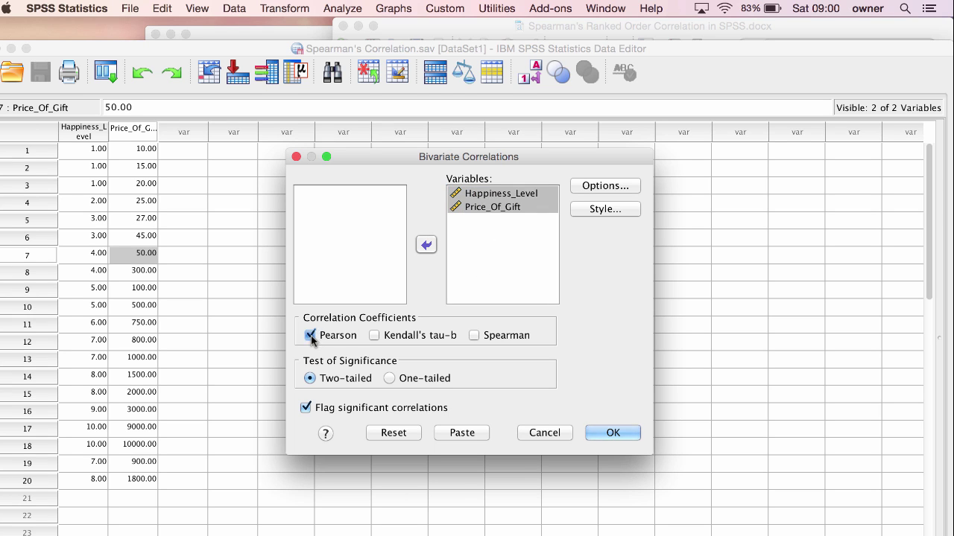
left_click(474, 336)
left_click(608, 436)
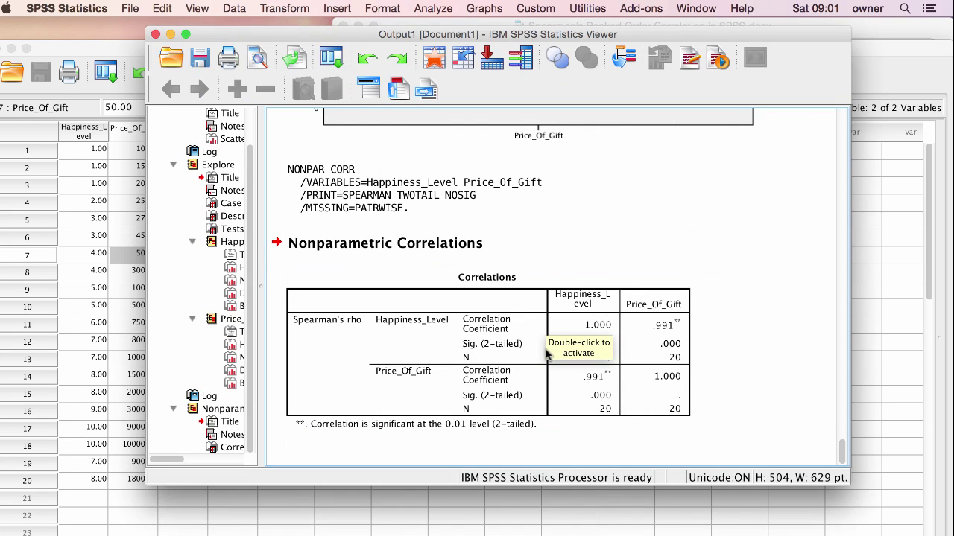
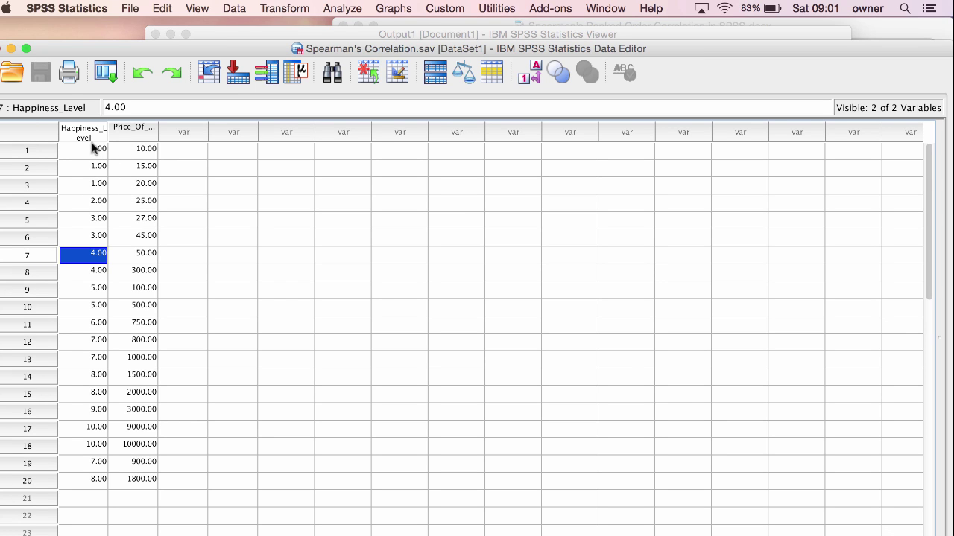
- Rank the cases of Happiness_Level and Price_Of_Gift with rank 1 for the smallest value, and show the new rank columns in the data
left_click(280, 9)
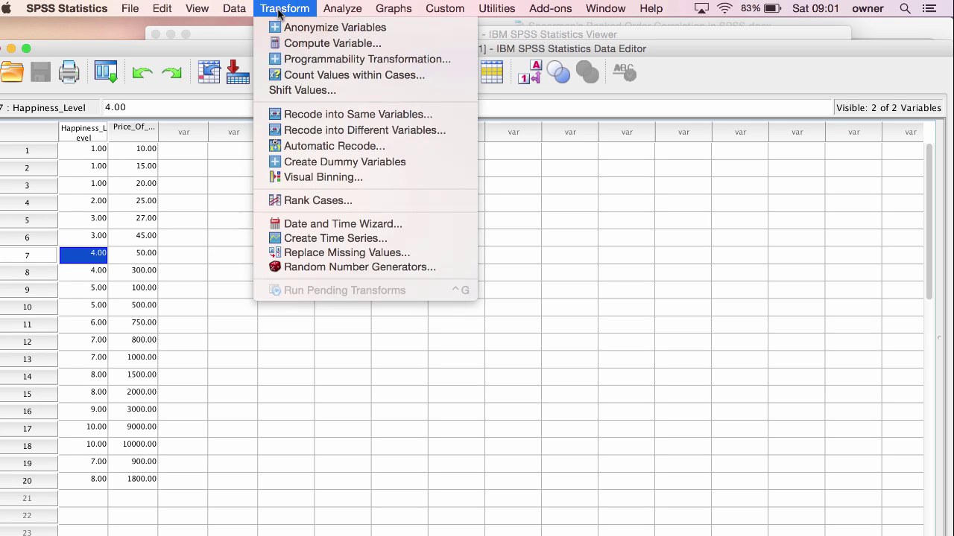
left_click(301, 202)
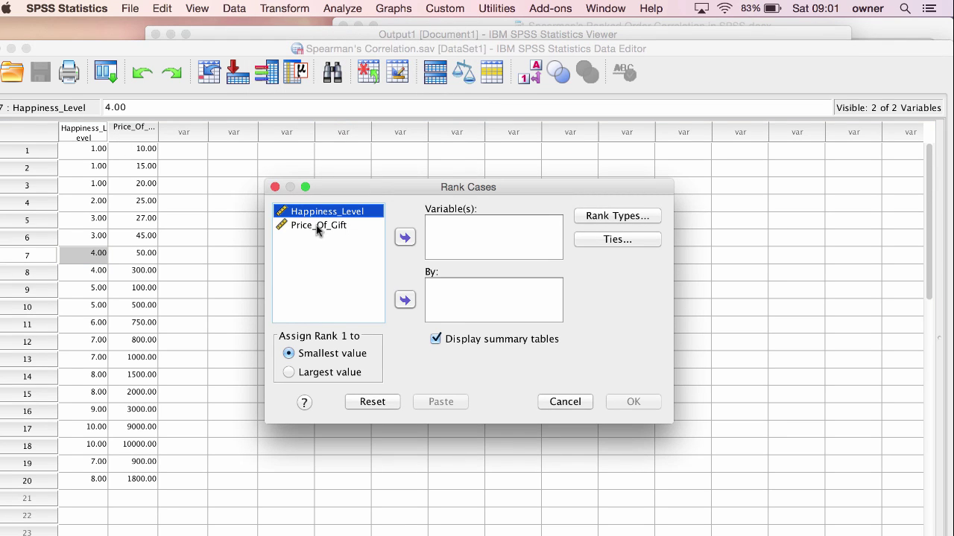
left_click(317, 227, "shift")
left_click(405, 237)
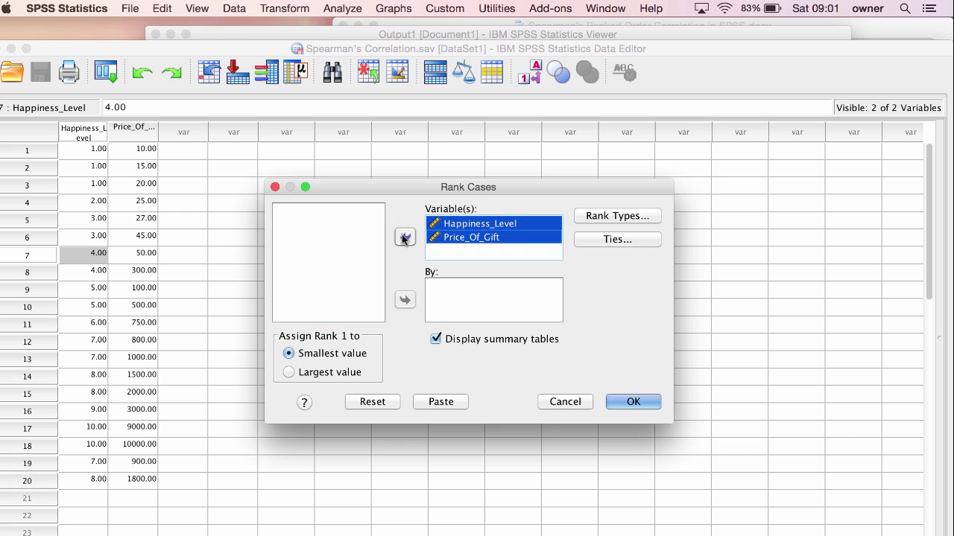
left_click(622, 406)
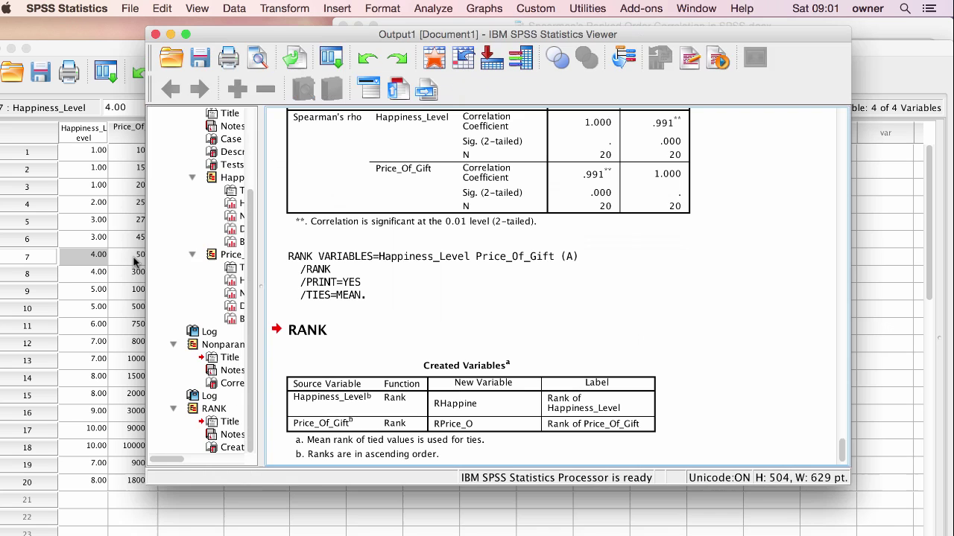
left_click(127, 253)
left_click(127, 254)
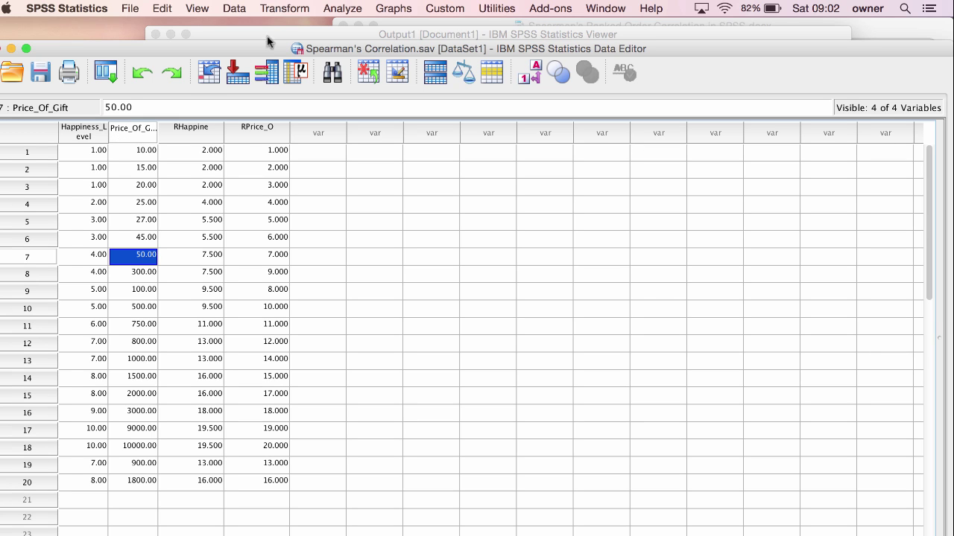
- Reopen the bivariate correlation and replace Happiness_Level and Price_Of_Gift with their two rank variables
left_click(340, 8)
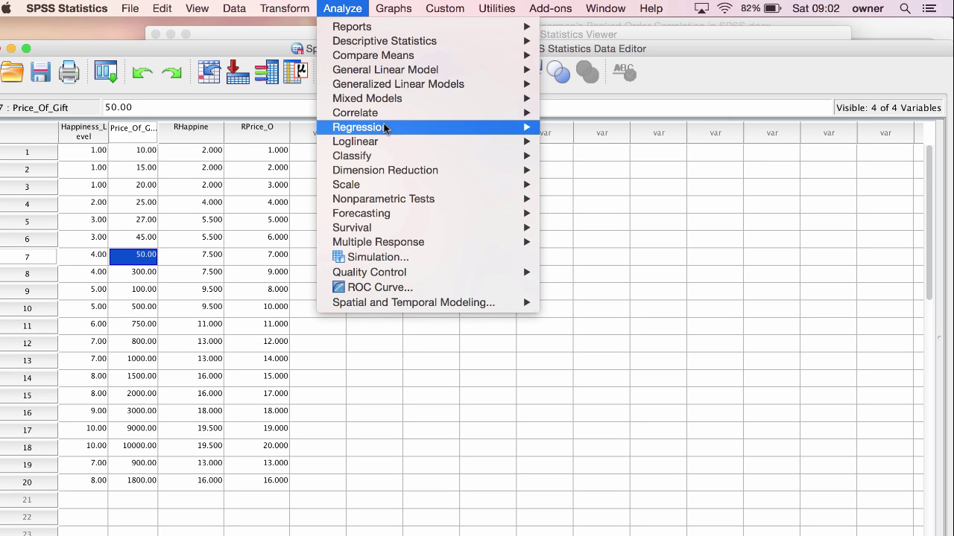
mouse_move(392, 110)
left_click(570, 114)
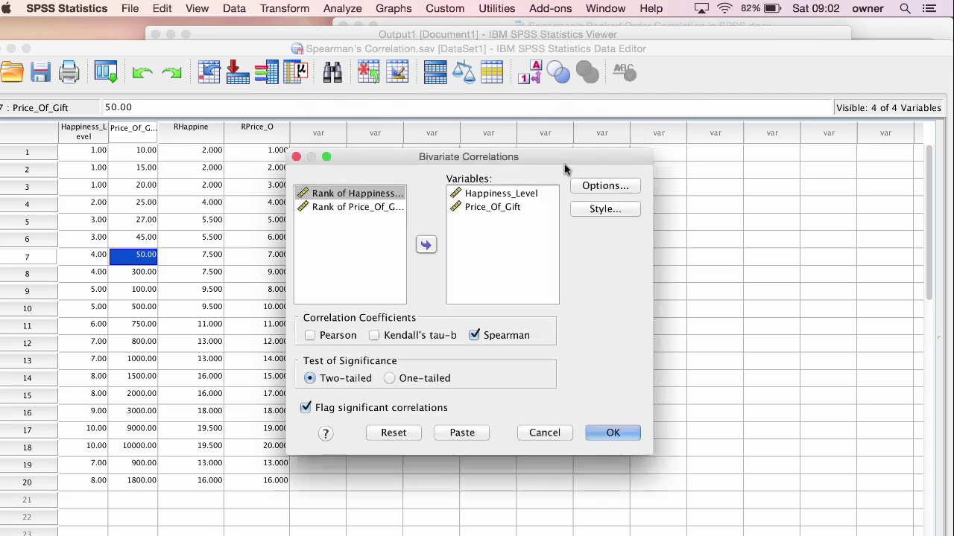
left_click(493, 206)
left_click(496, 195, "shift")
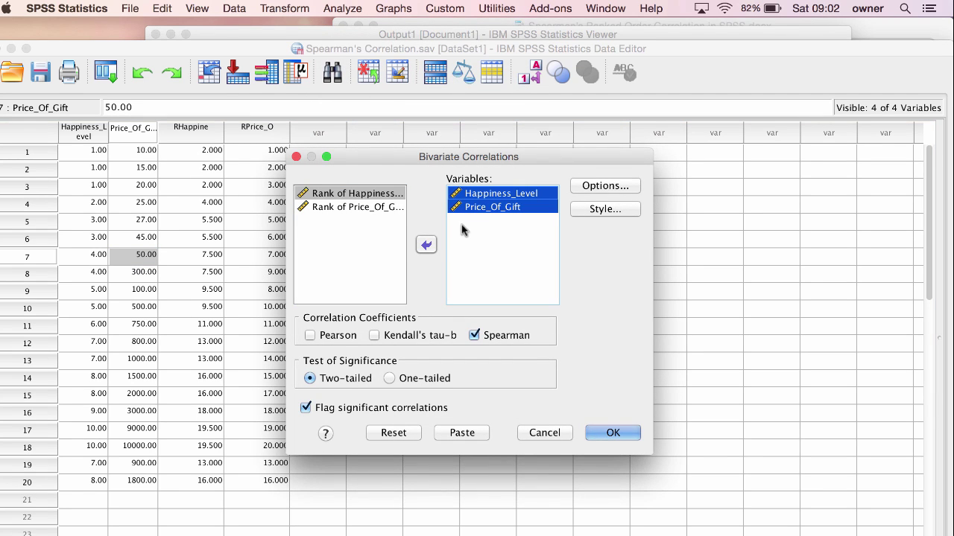
left_click(427, 244)
left_click(377, 225)
left_click(377, 234, "shift")
left_click(426, 244)
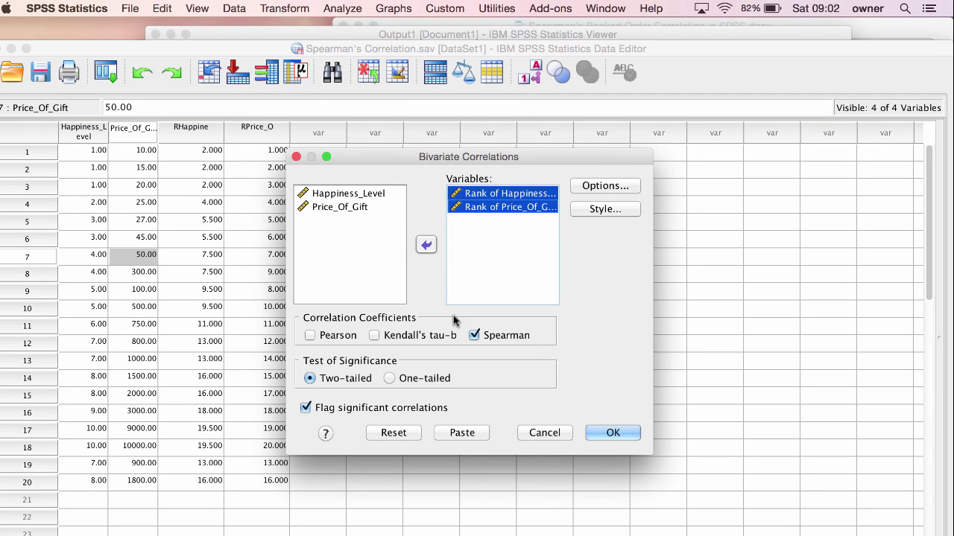
- Choose Pearson instead of Spearman as the coefficient and run the correlation on the ranked variables
left_click(474, 335)
left_click(310, 335)
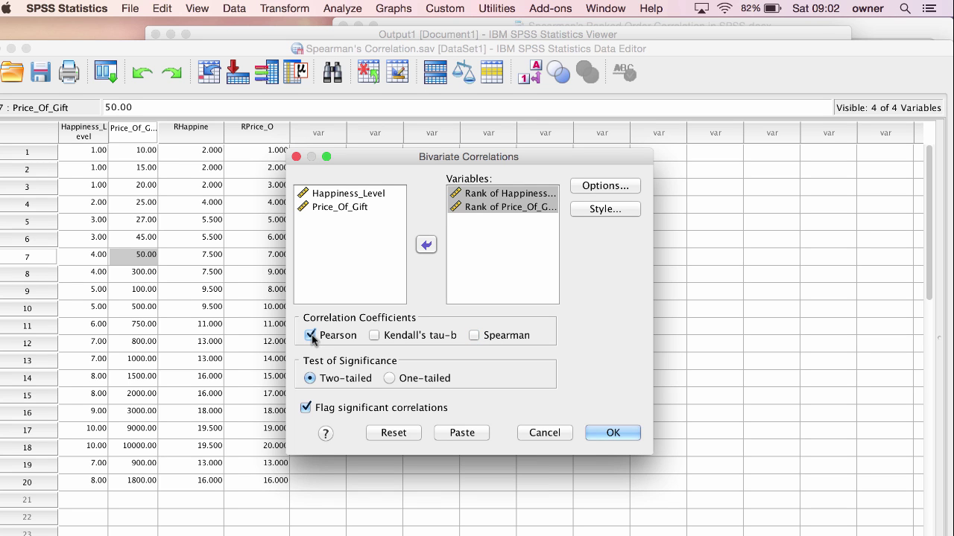
left_click(611, 434)
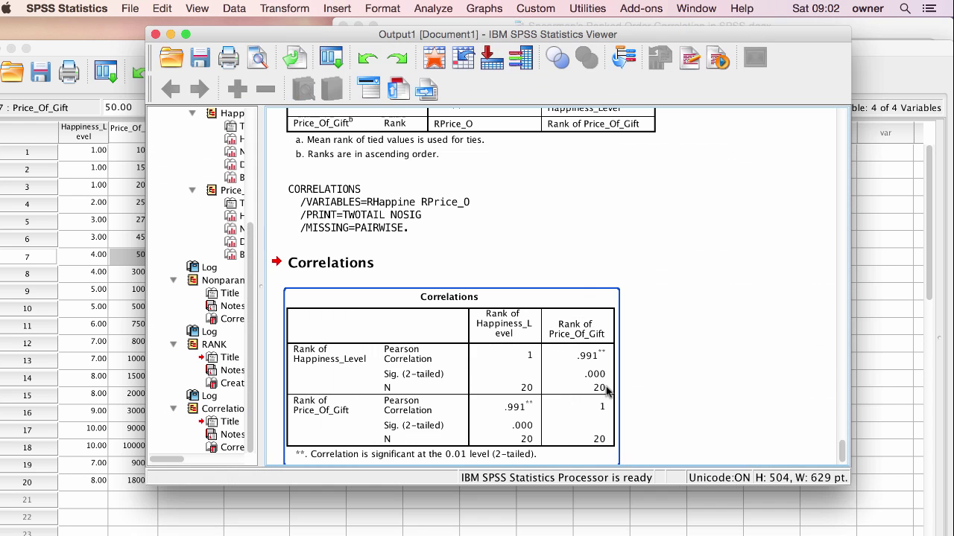
- Compare the Spearman's rho table with the Pearson correlation table of the ranked variables in the output
scroll(607, 391, "up", 10)
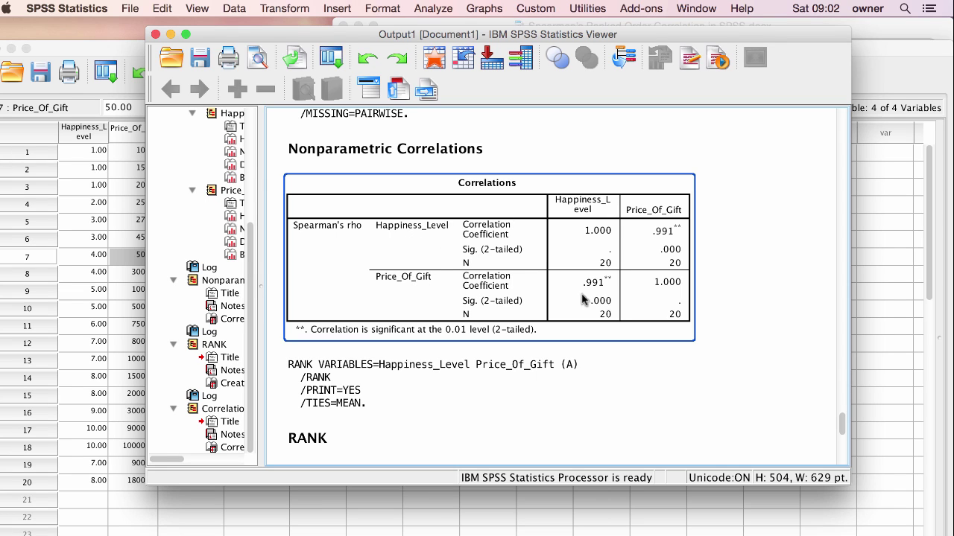
scroll(601, 291, "down", 10)
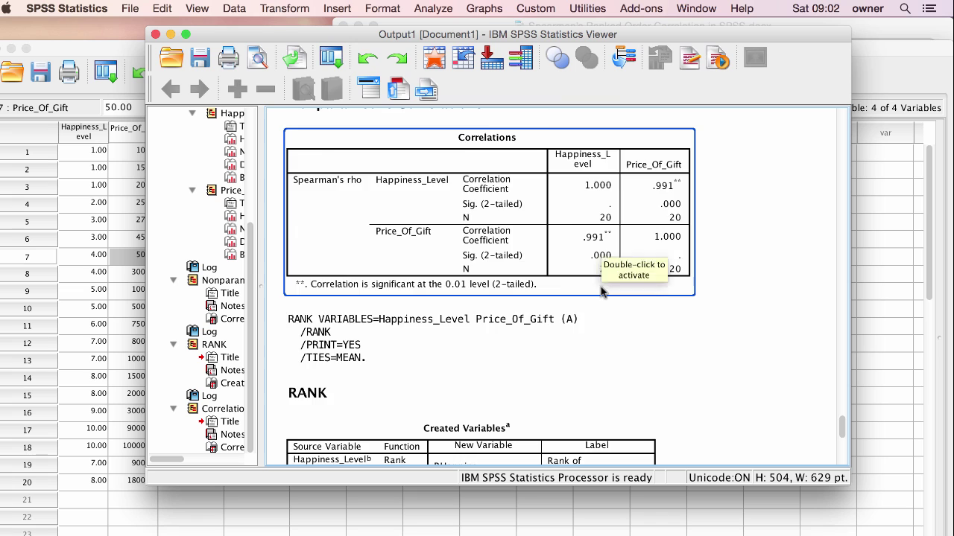
scroll(601, 292, "down", 2)
left_click(601, 292)
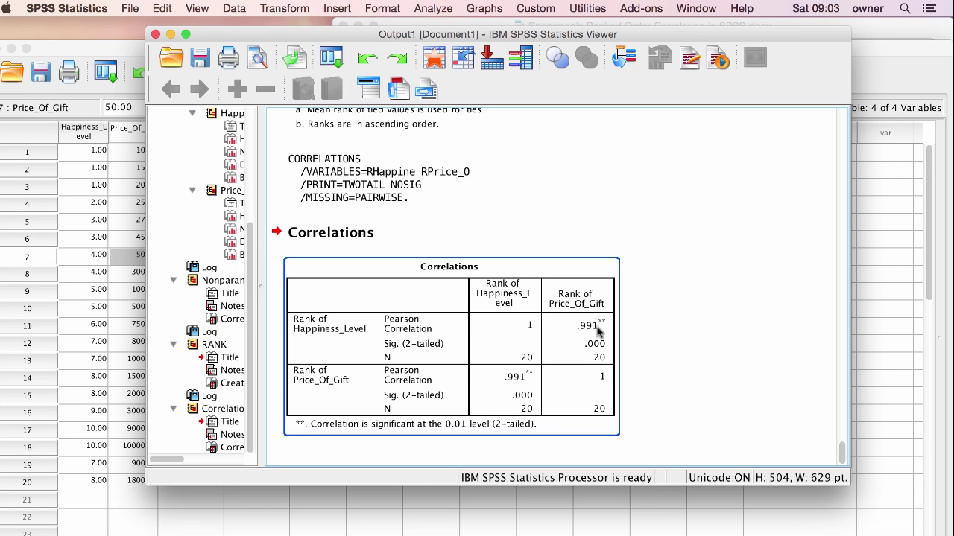
left_click(571, 132)
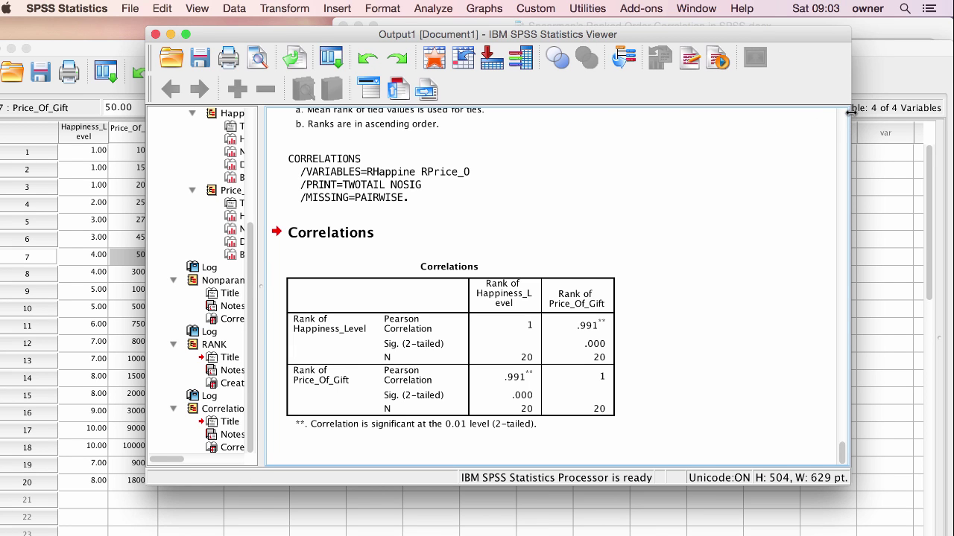
- Narrow the output window and return to the coefficient columns of the Spearman's rho table under Nonparametric Correlations
left_click_drag(849, 111, 675, 112)
scroll(564, 207, "up", 5)
left_click(562, 211)
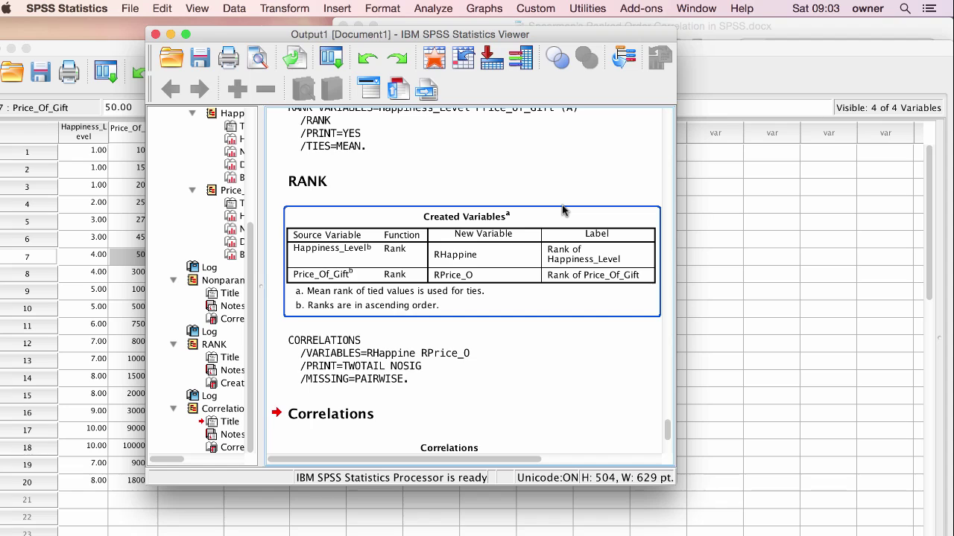
scroll(562, 211, "up", 5)
left_click(562, 211)
scroll(563, 210, "right", 3)
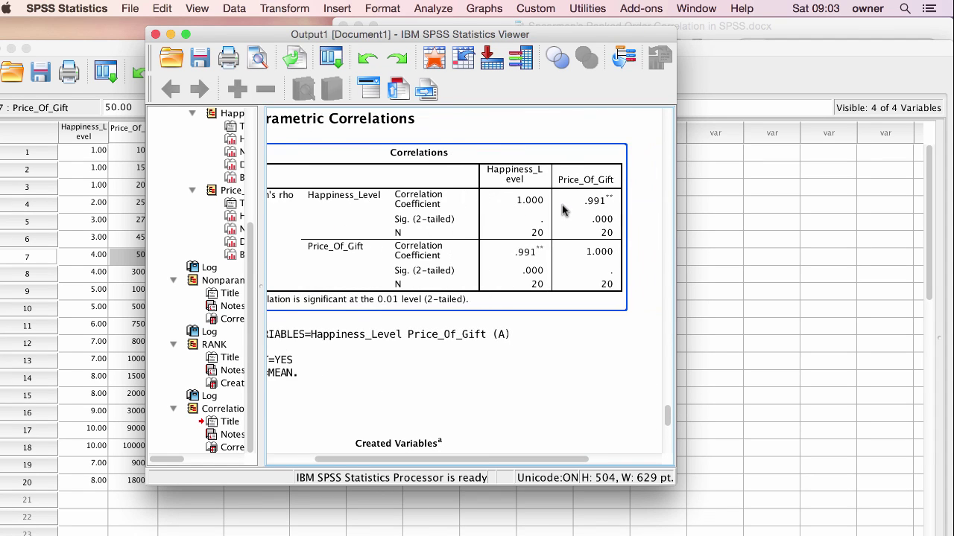
- Place the output window beside the Word document and examine the hypotheses and the strength and direction of relationship scale
left_click(708, 27)
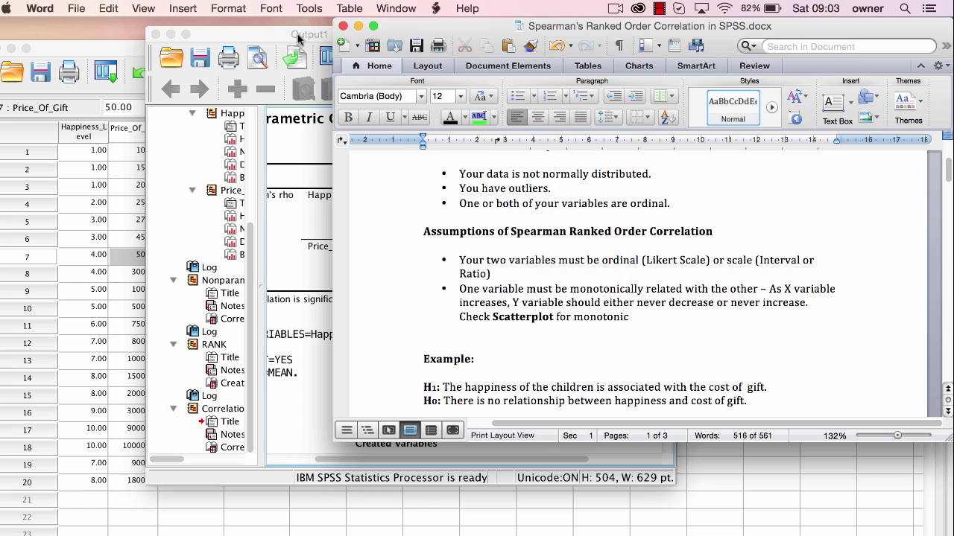
left_click_drag(285, 35, 115, 32)
left_click(591, 251)
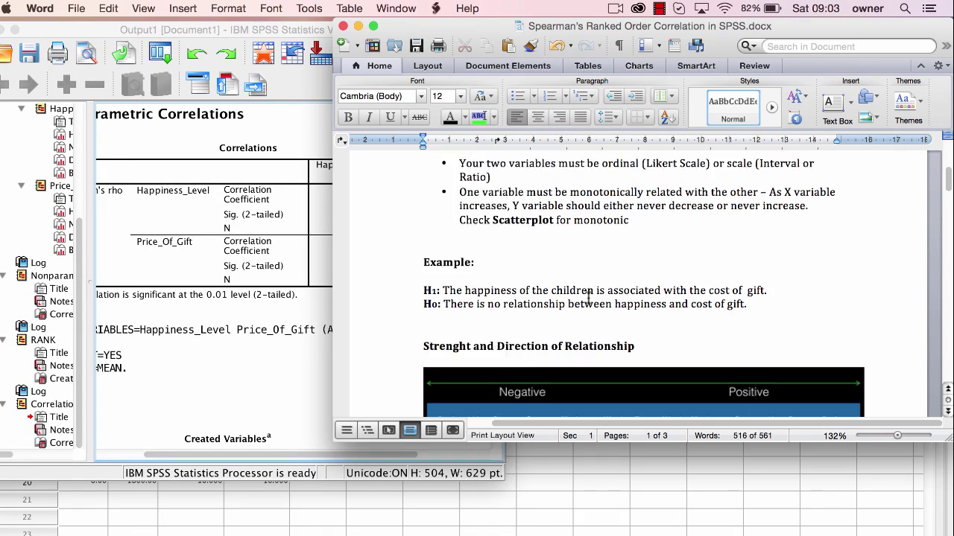
scroll(588, 297, "down", 3)
scroll(587, 297, "down", 2)
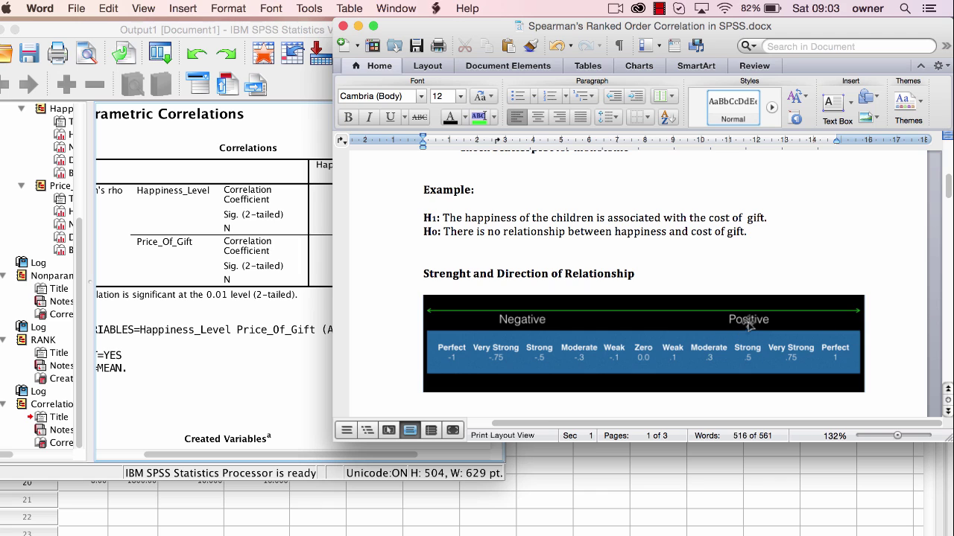
left_click(313, 352)
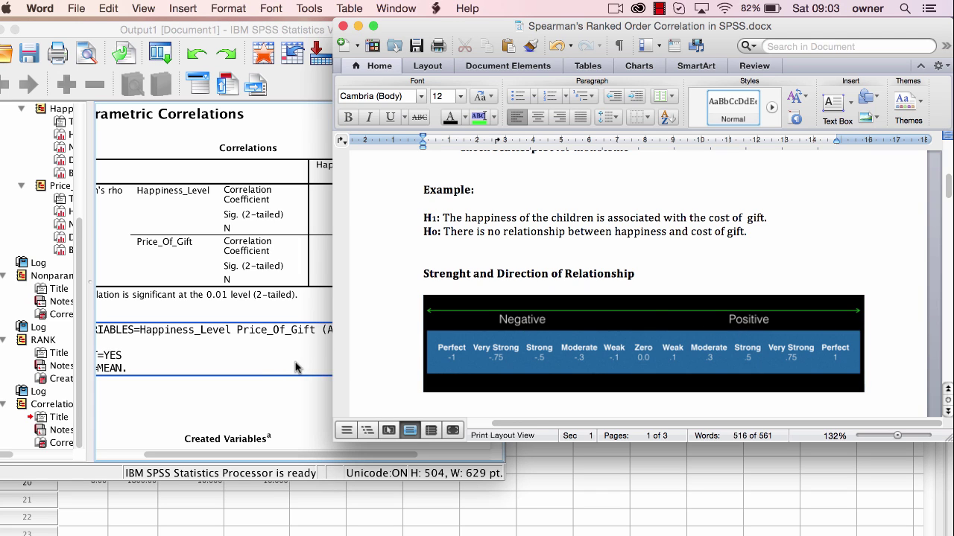